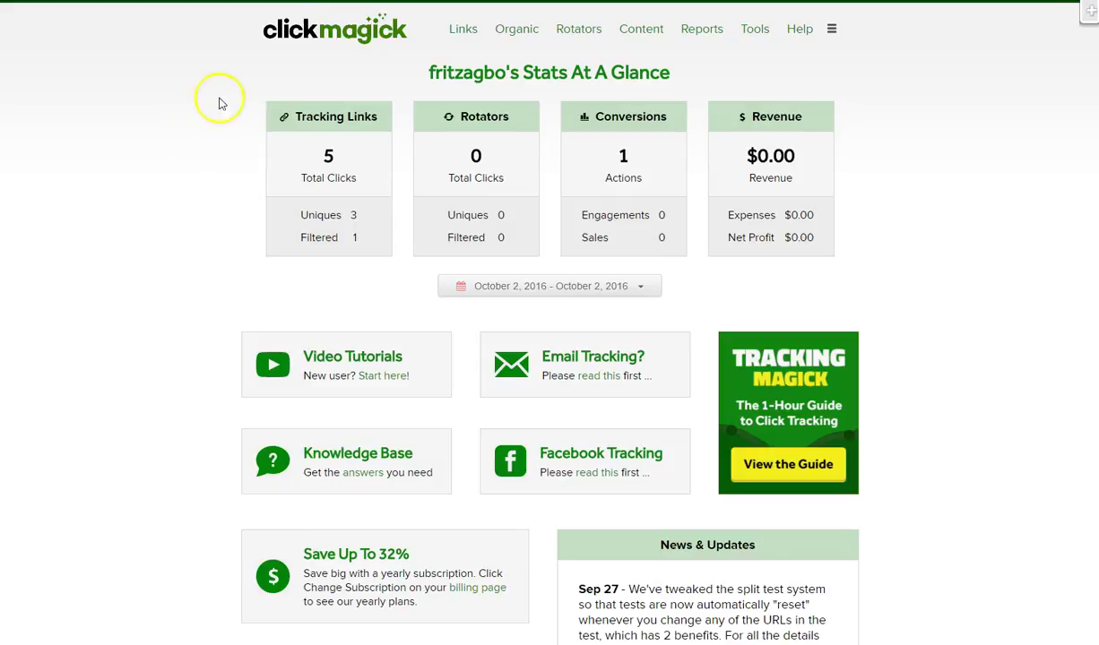
# - Open the link and rotator groups management page from the tracking links overview
pyautogui.click(463, 34)
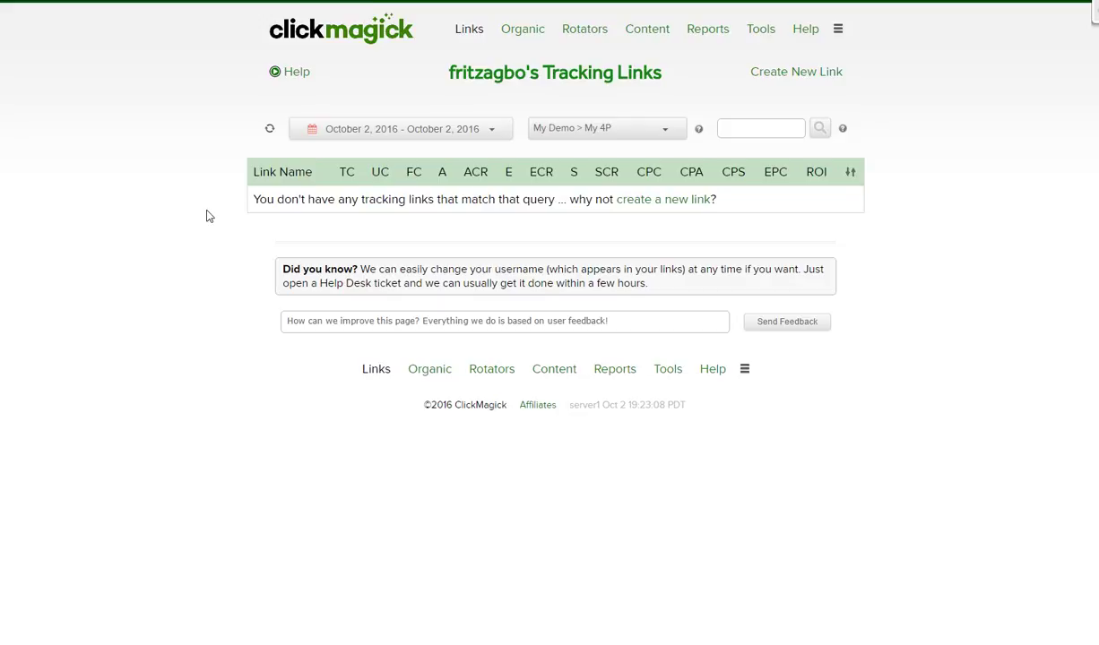
pyautogui.click(699, 132)
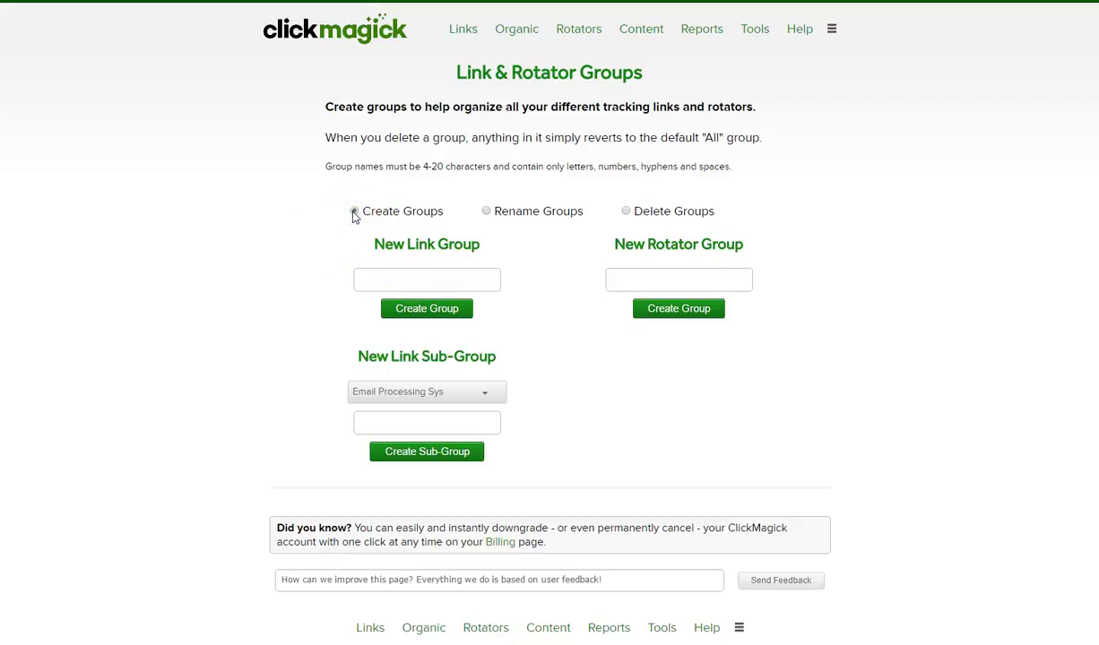
pyautogui.moveTo(373, 245); pyautogui.dragTo(486, 244)
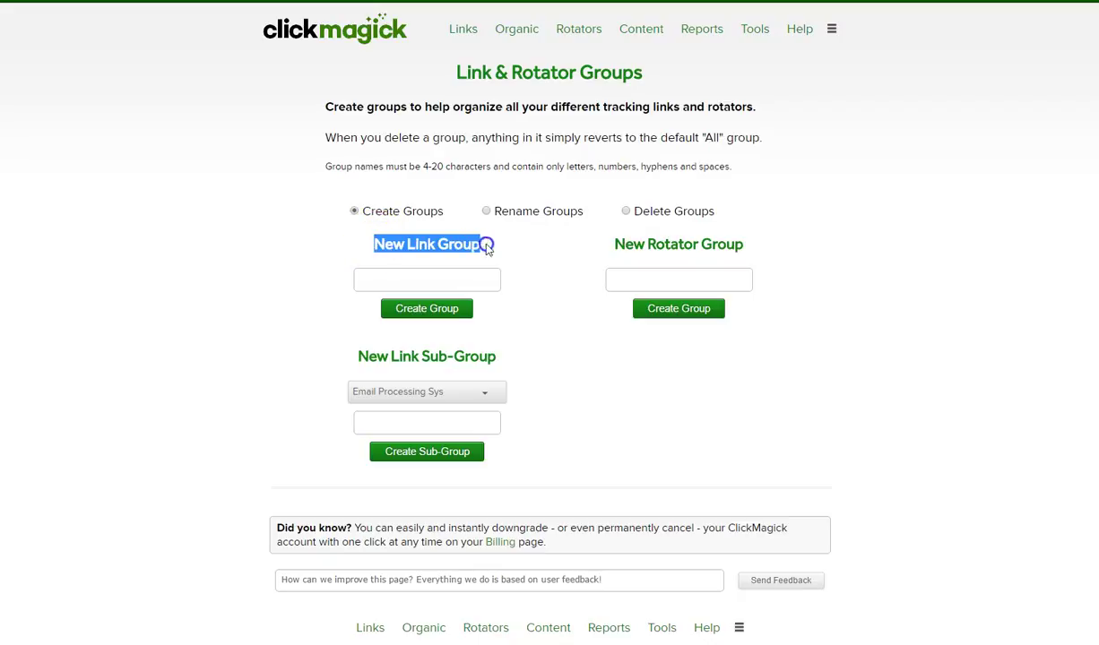
pyautogui.moveTo(614, 245); pyautogui.dragTo(776, 244)
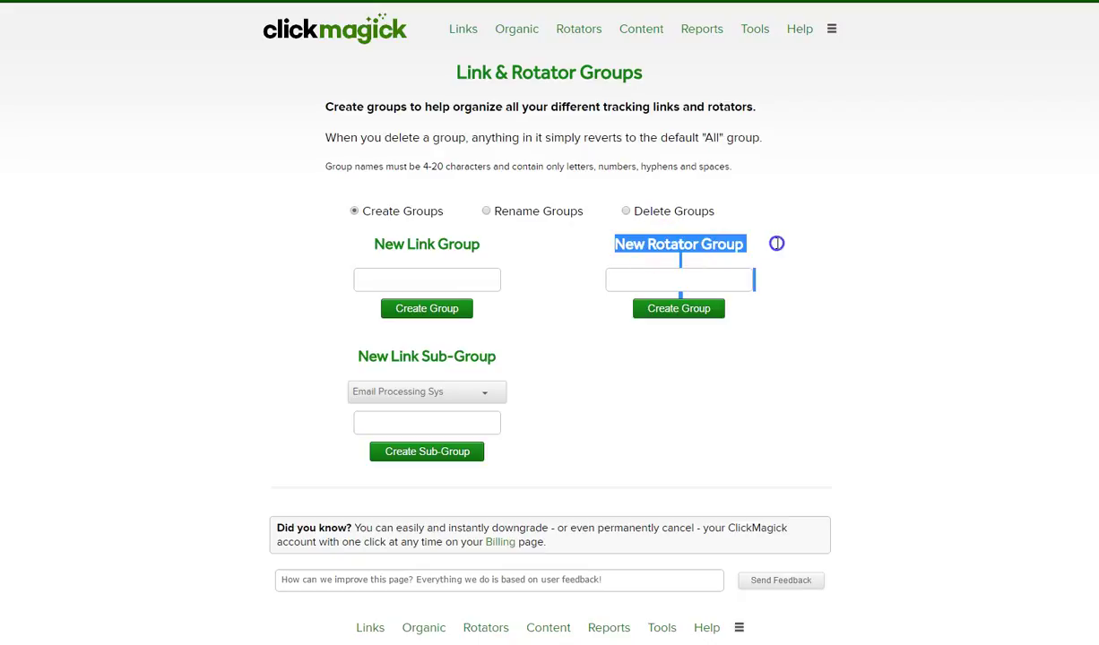
pyautogui.click(474, 247)
pyautogui.moveTo(481, 248); pyautogui.dragTo(376, 245)
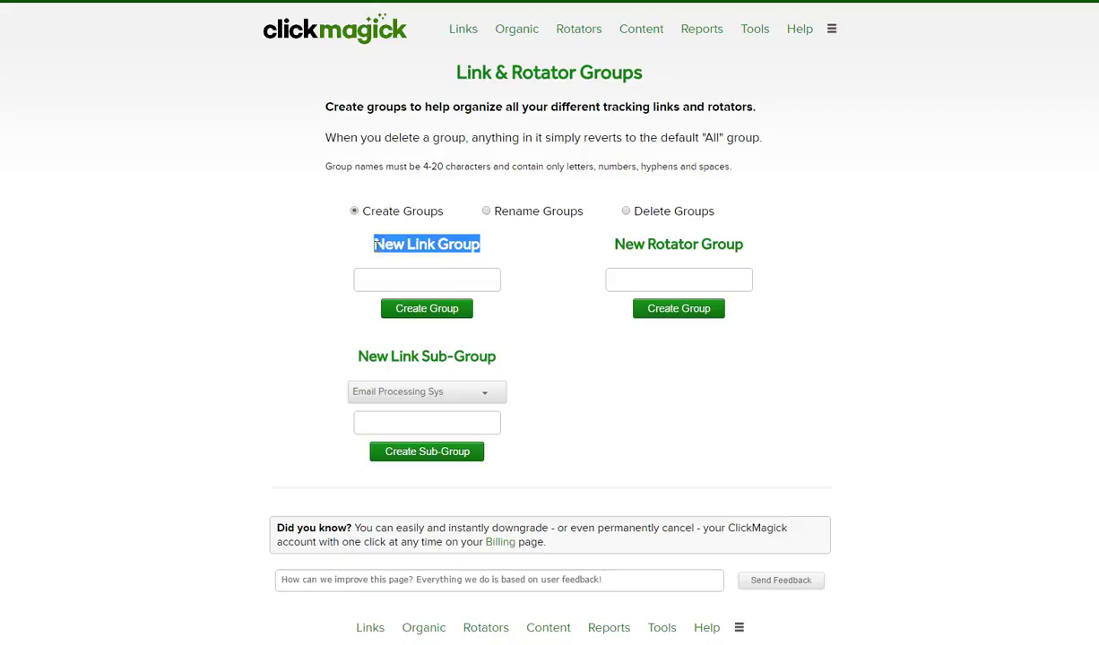
pyautogui.click(342, 246)
# - Create a new link group named "FourPercent Demo"
pyautogui.click(353, 213)
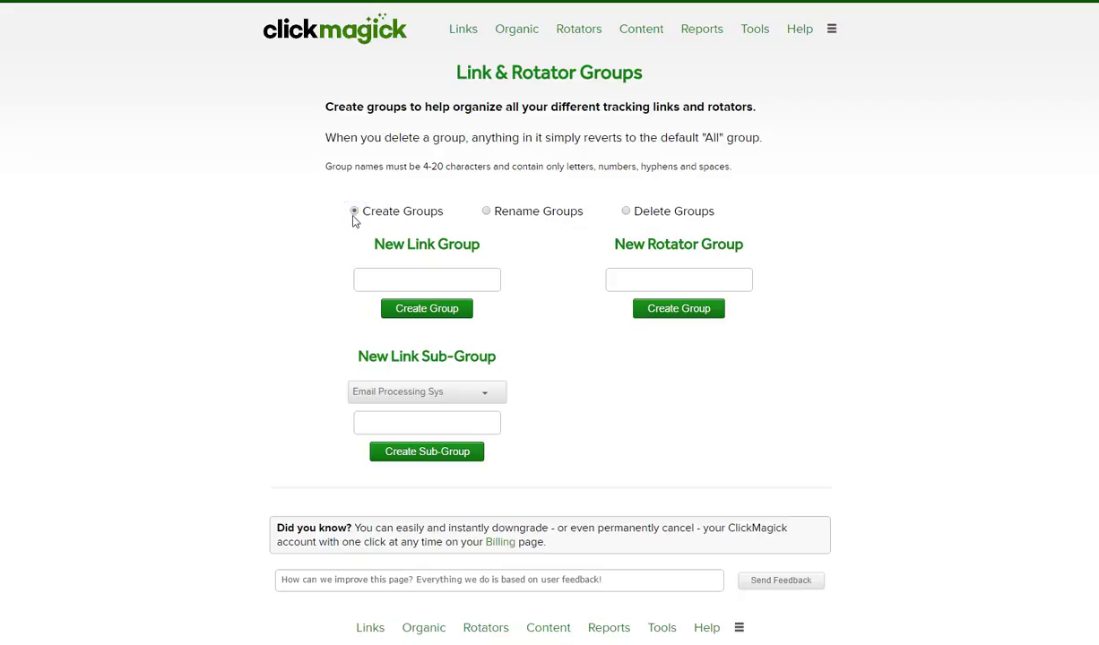
pyautogui.click(355, 212)
pyautogui.click(391, 278)
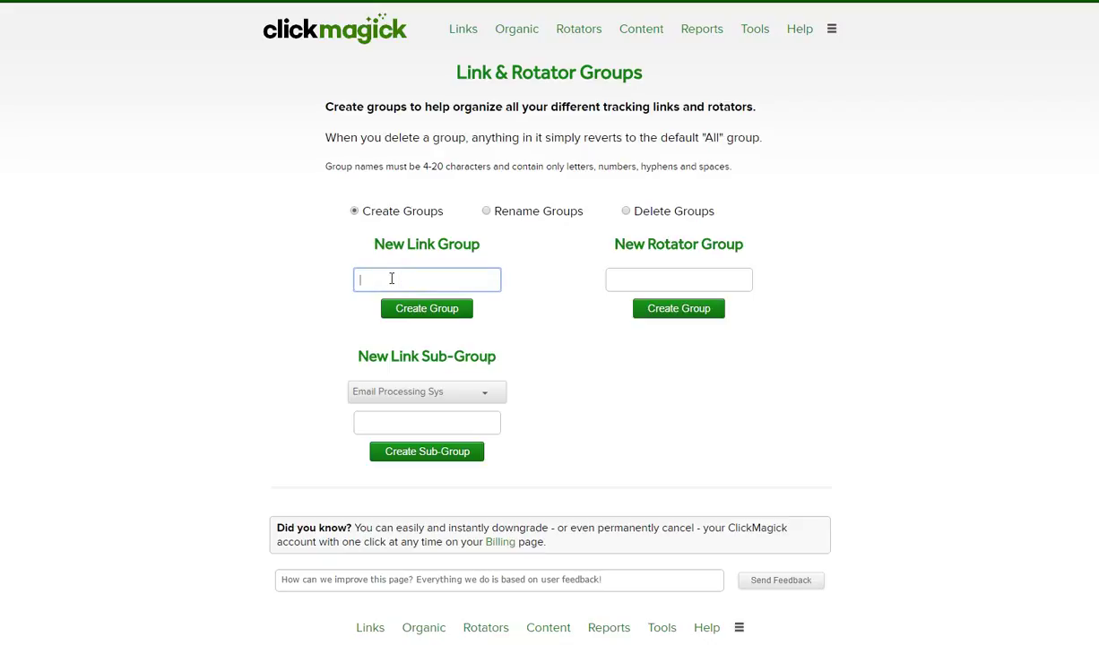
pyautogui.write('FourPercent Demo')
pyautogui.click(427, 310)
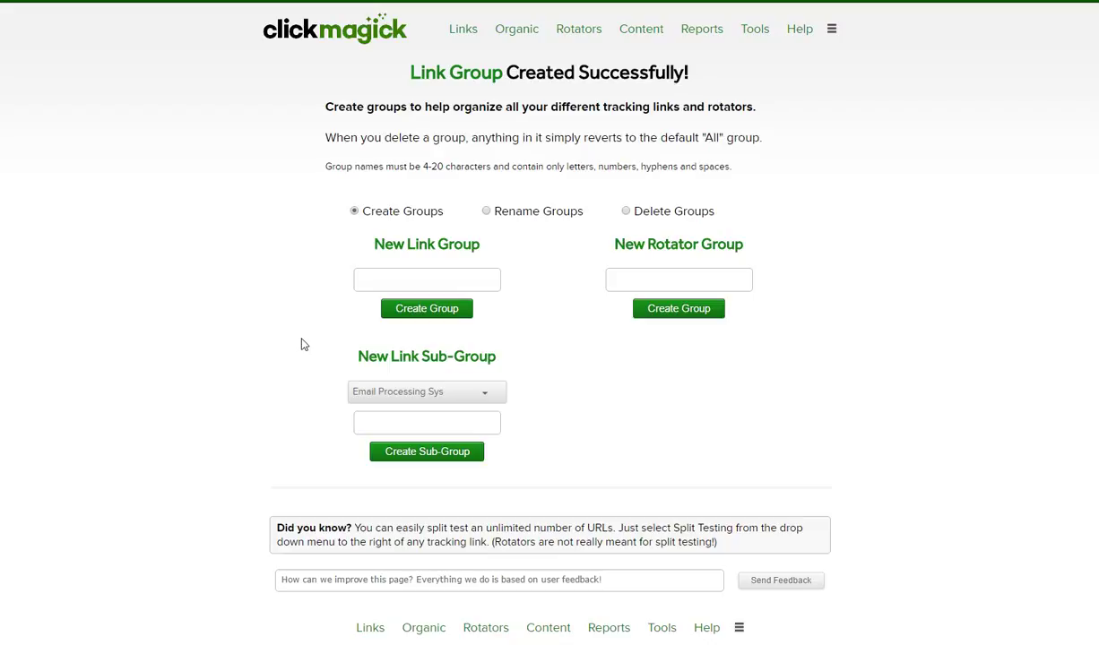
# - Create a link sub-group named "TEC Mastermind Demo" under the FourPercent Demo group
pyautogui.click(482, 393)
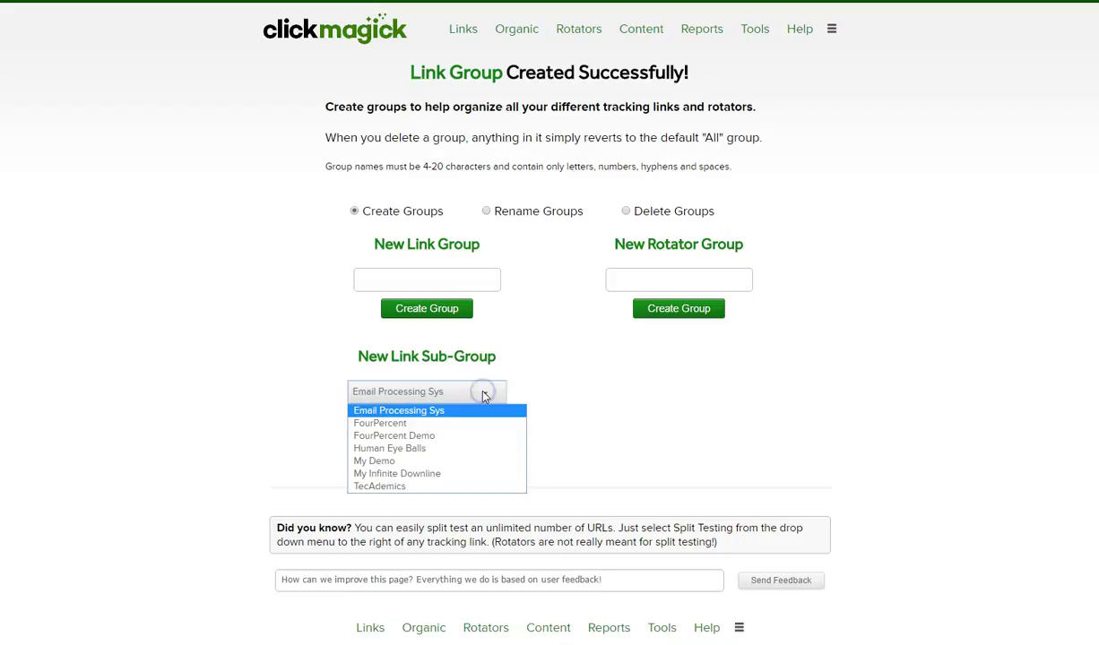
pyautogui.click(408, 436)
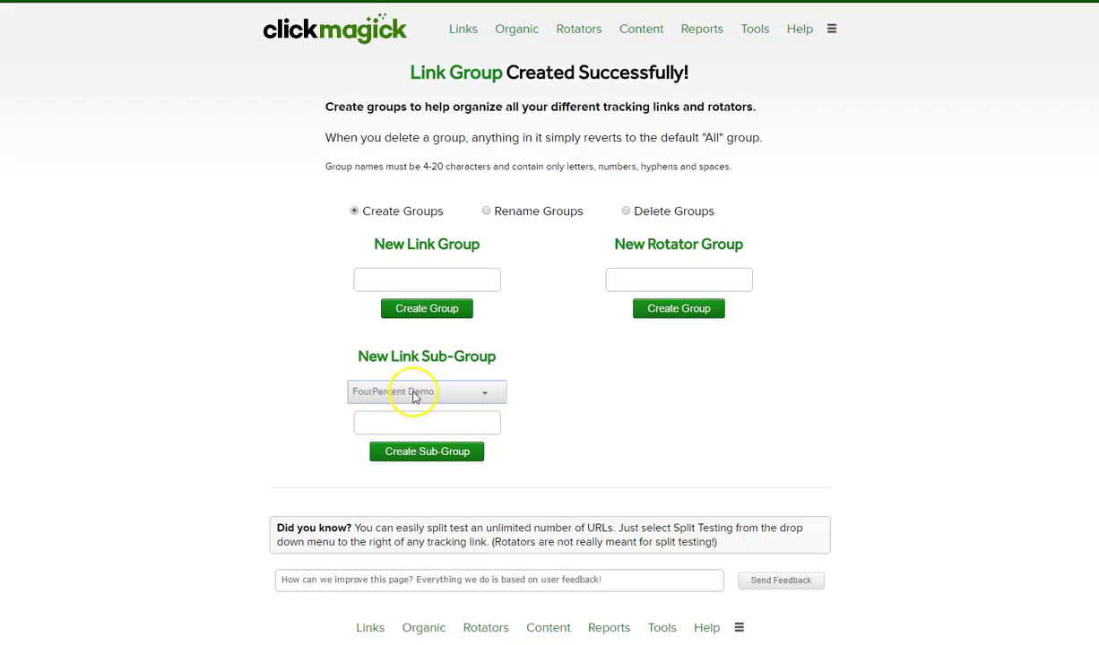
pyautogui.click(409, 423)
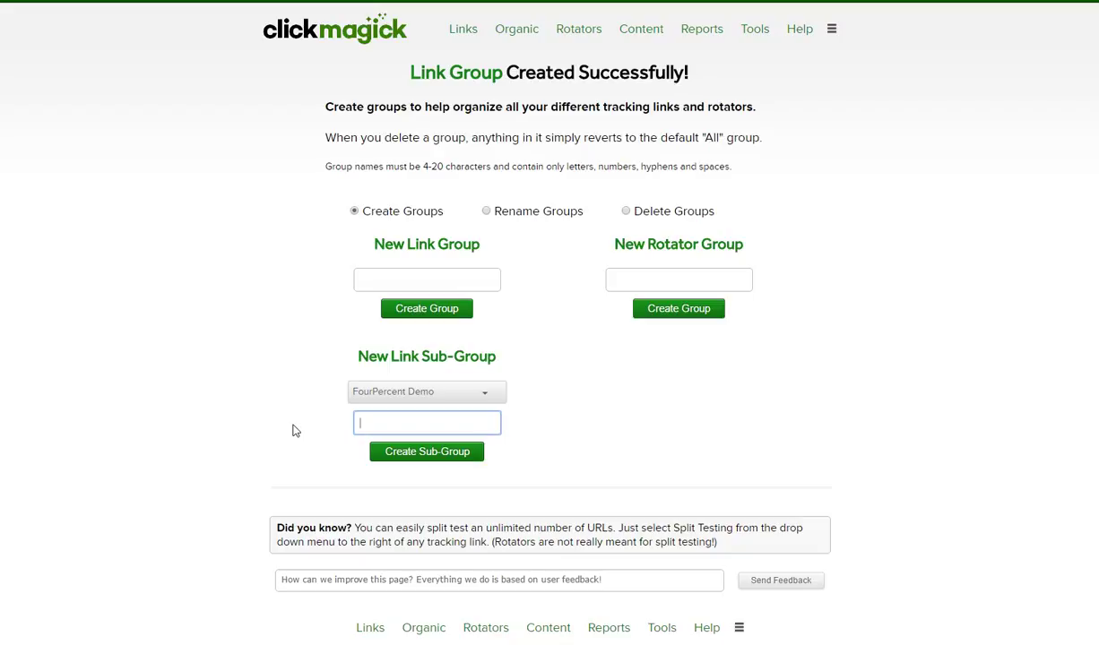
pyautogui.write('TEC Mastermind Demo')
pyautogui.click(320, 434)
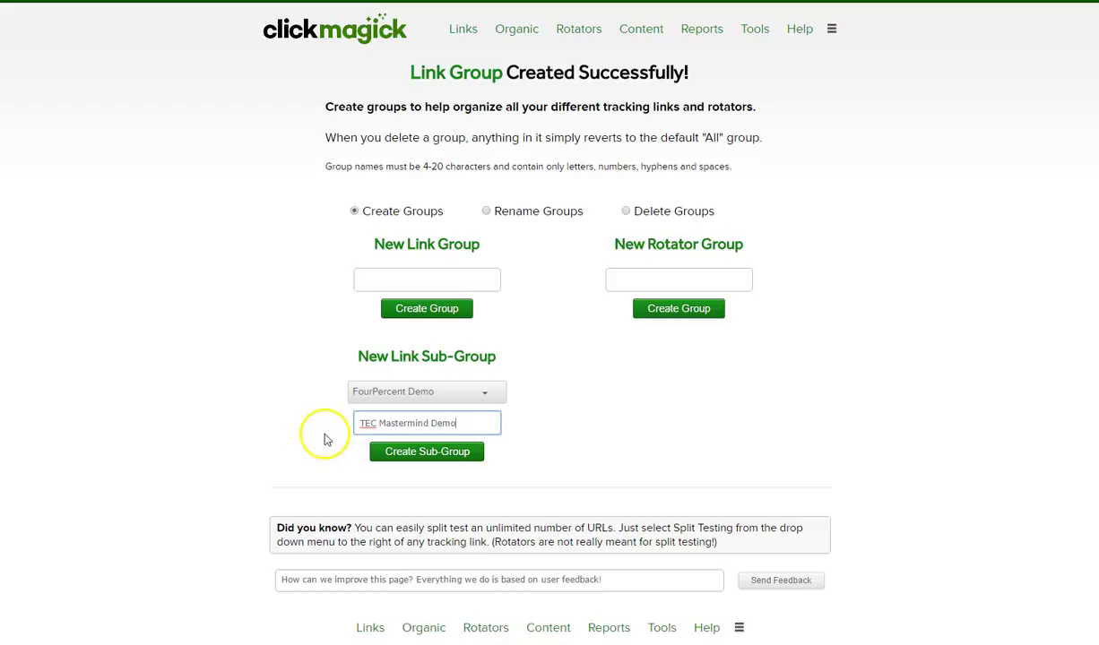
pyautogui.click(302, 436)
pyautogui.click(428, 460)
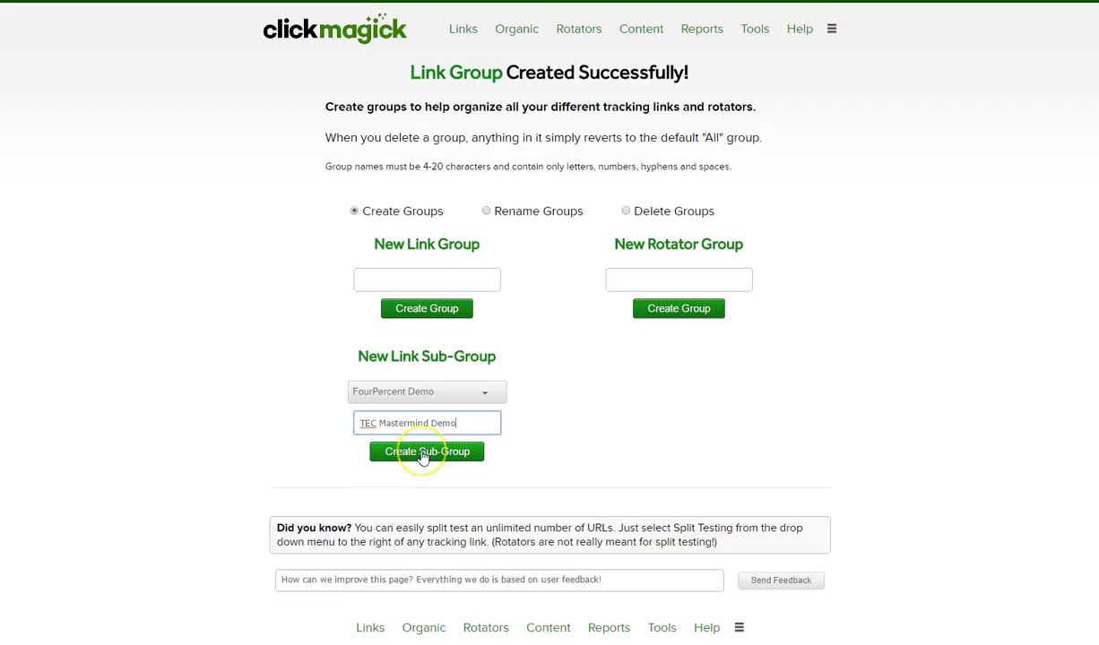
pyautogui.click(326, 453)
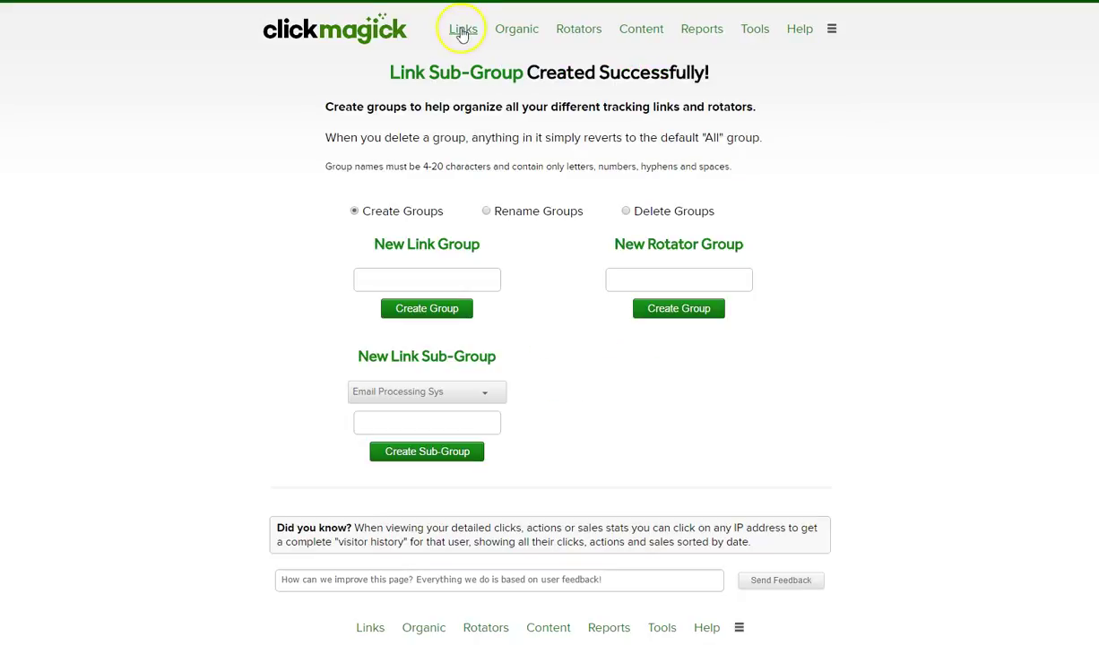
# - Filter the tracking links list to the group FourPercent Demo > TEC Mastermind Demo
pyautogui.click(463, 32)
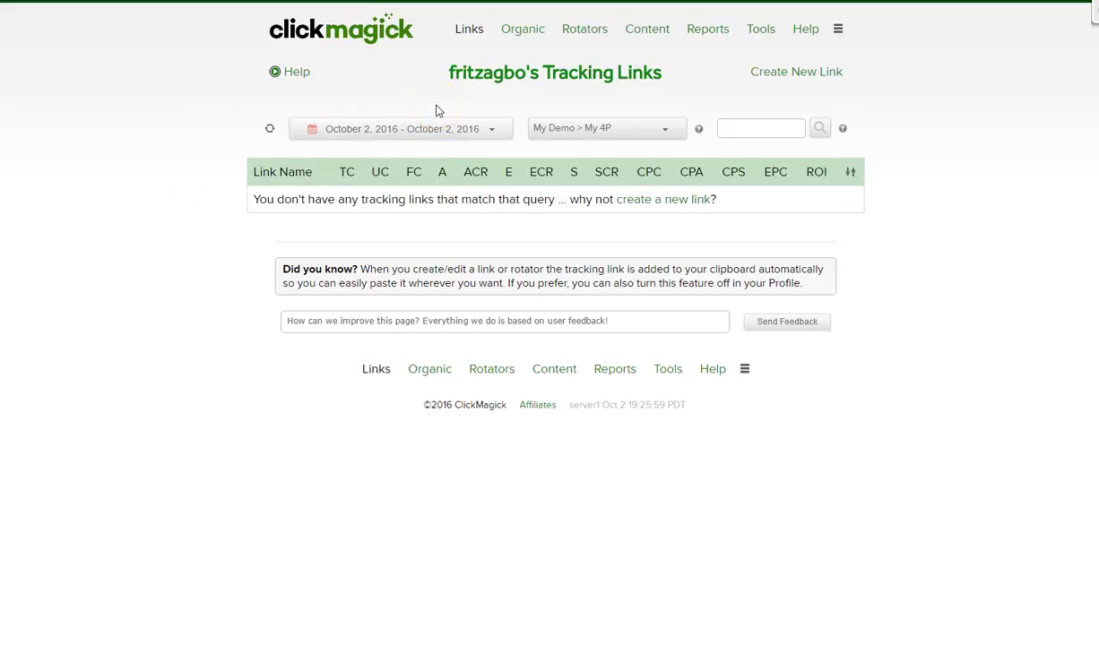
pyautogui.click(664, 131)
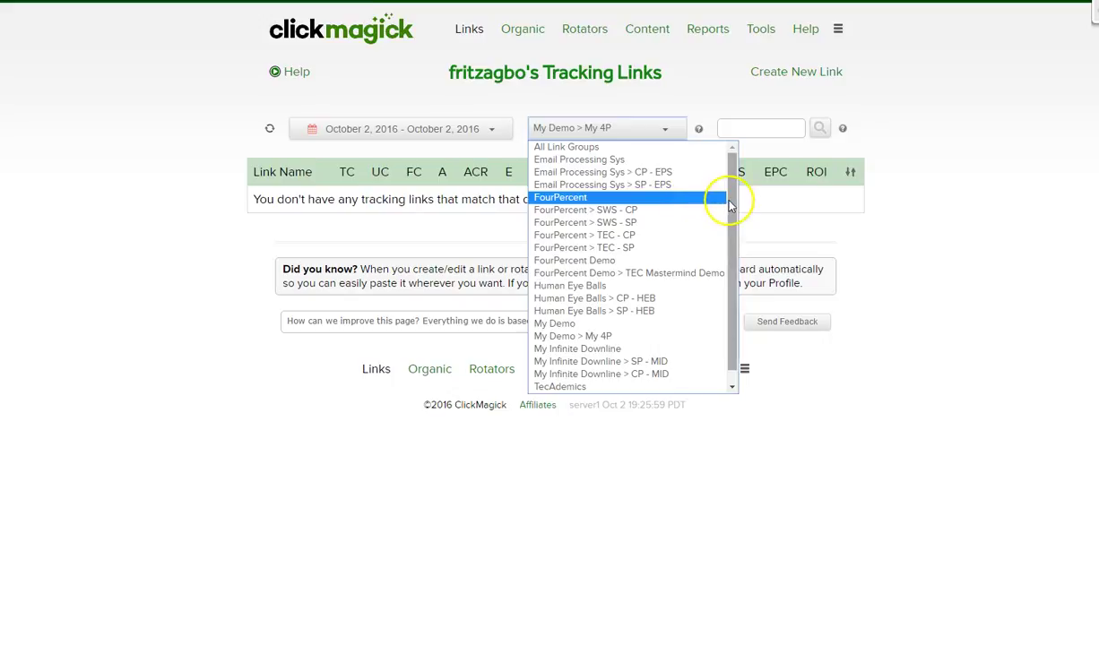
pyautogui.moveTo(734, 205); pyautogui.dragTo(736, 219)
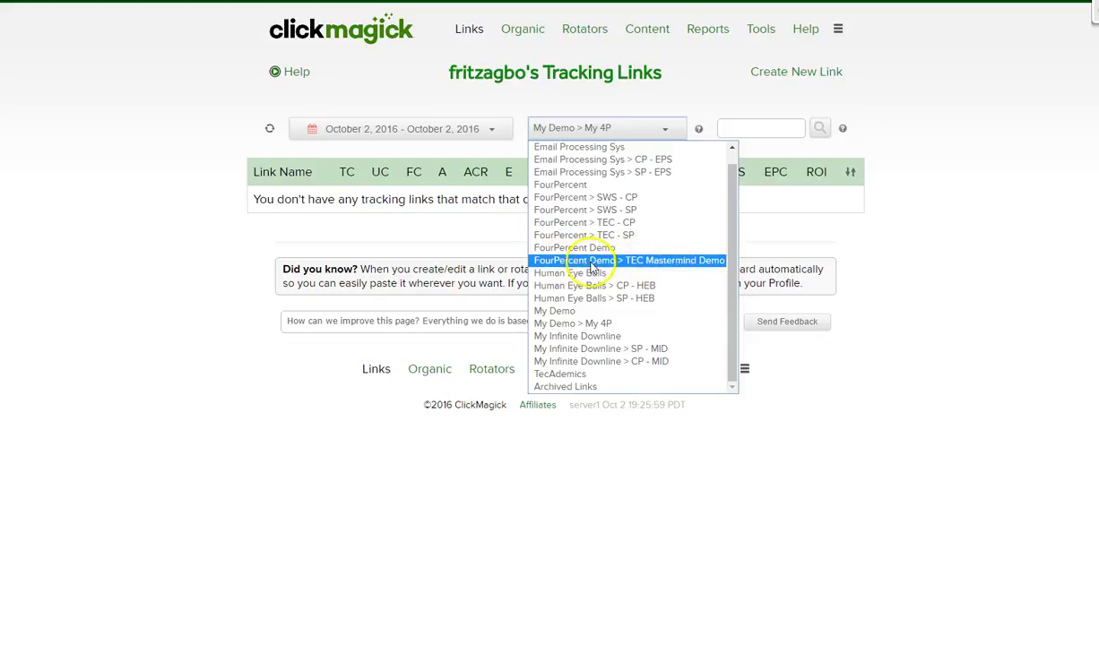
pyautogui.click(691, 261)
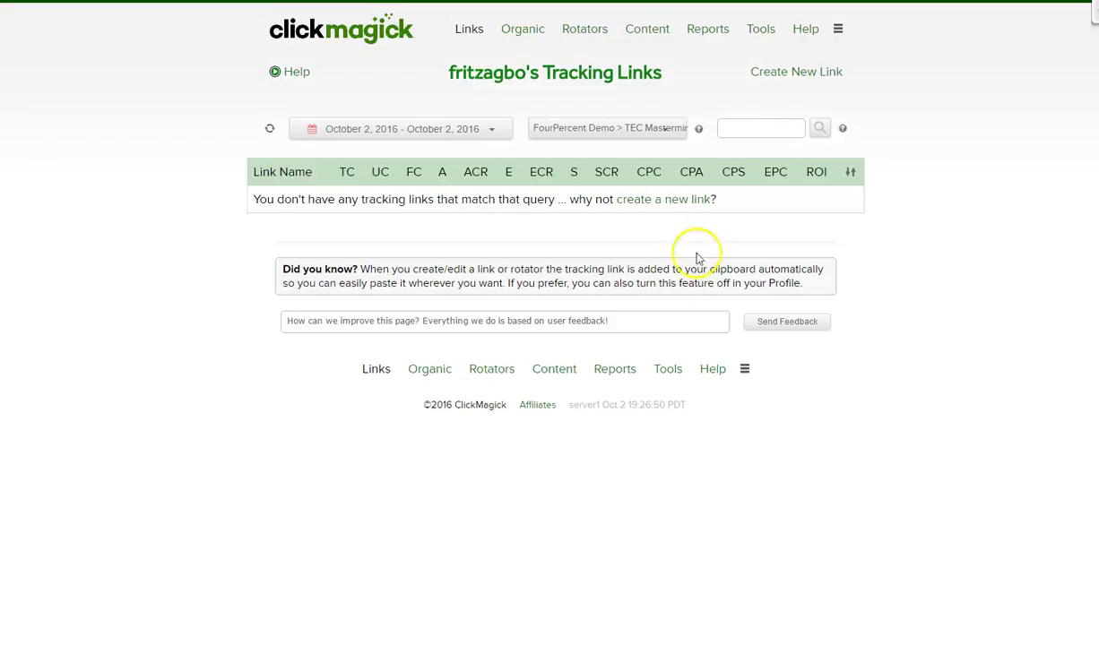
# - Start a manually created tracking link and choose onlinedominationstrategy.com as its tracking domain
pyautogui.moveTo(777, 72)
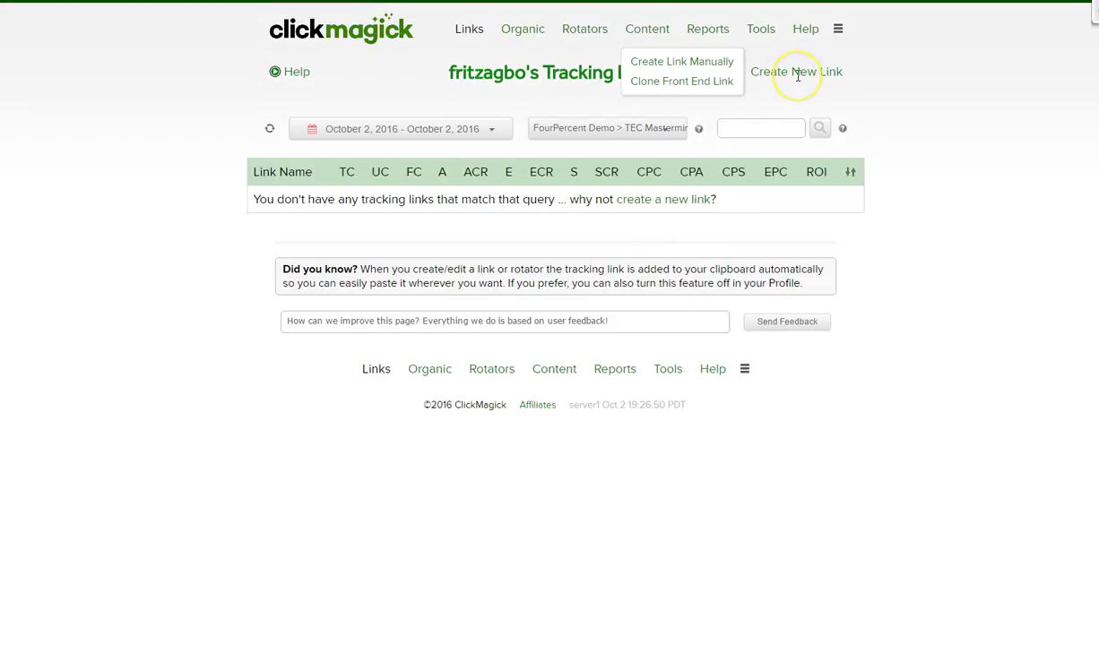
pyautogui.click(795, 75)
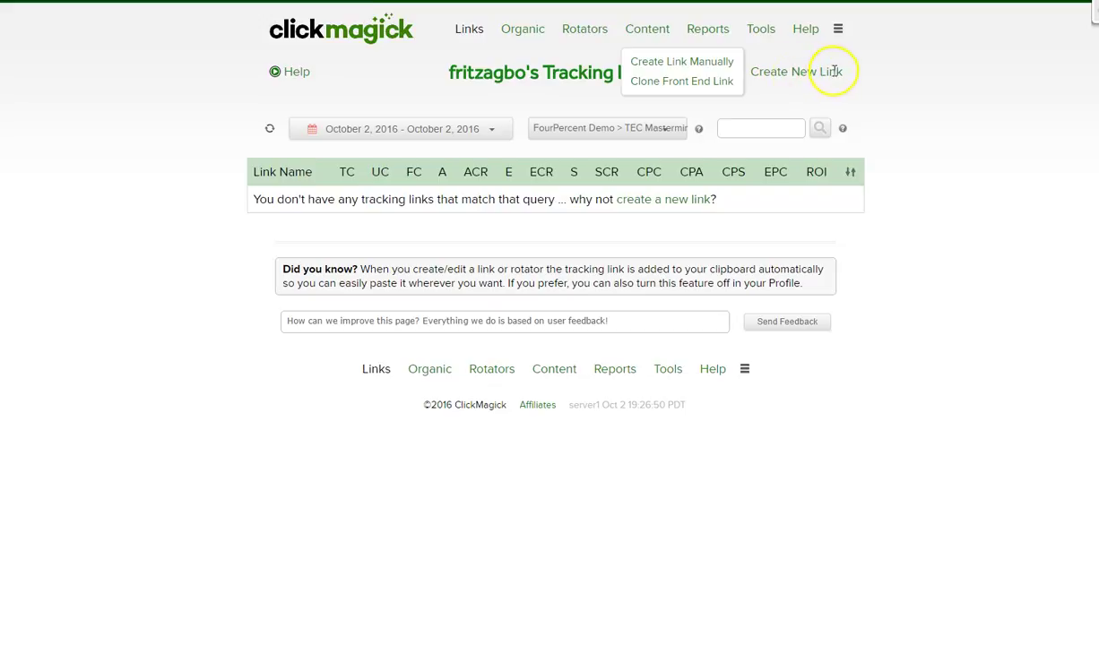
pyautogui.click(691, 64)
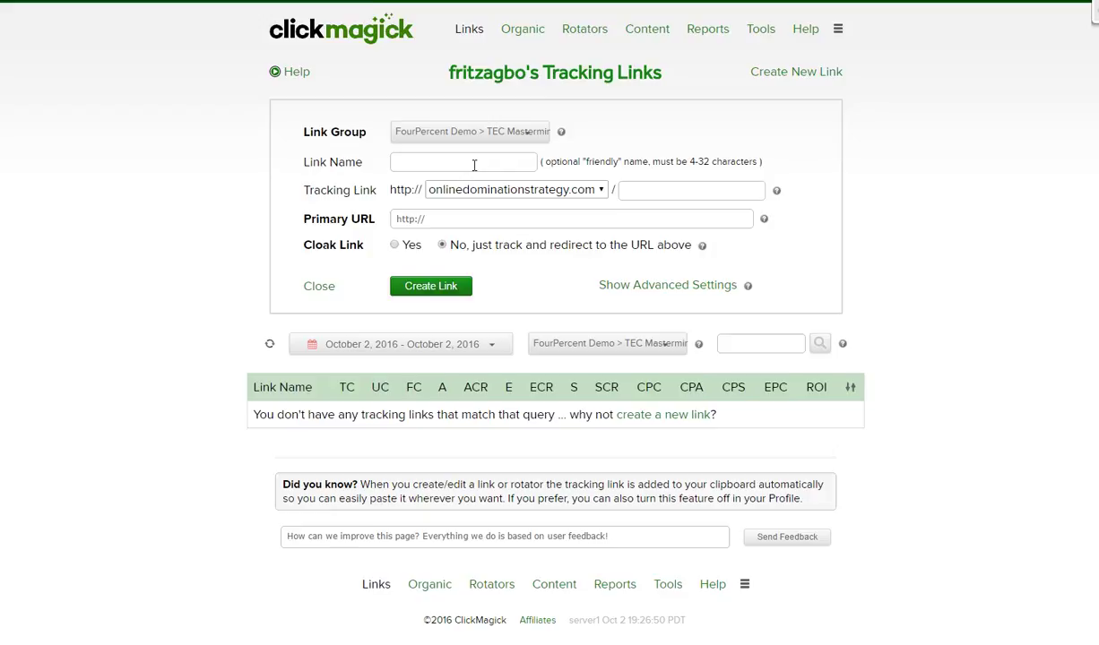
pyautogui.click(598, 191)
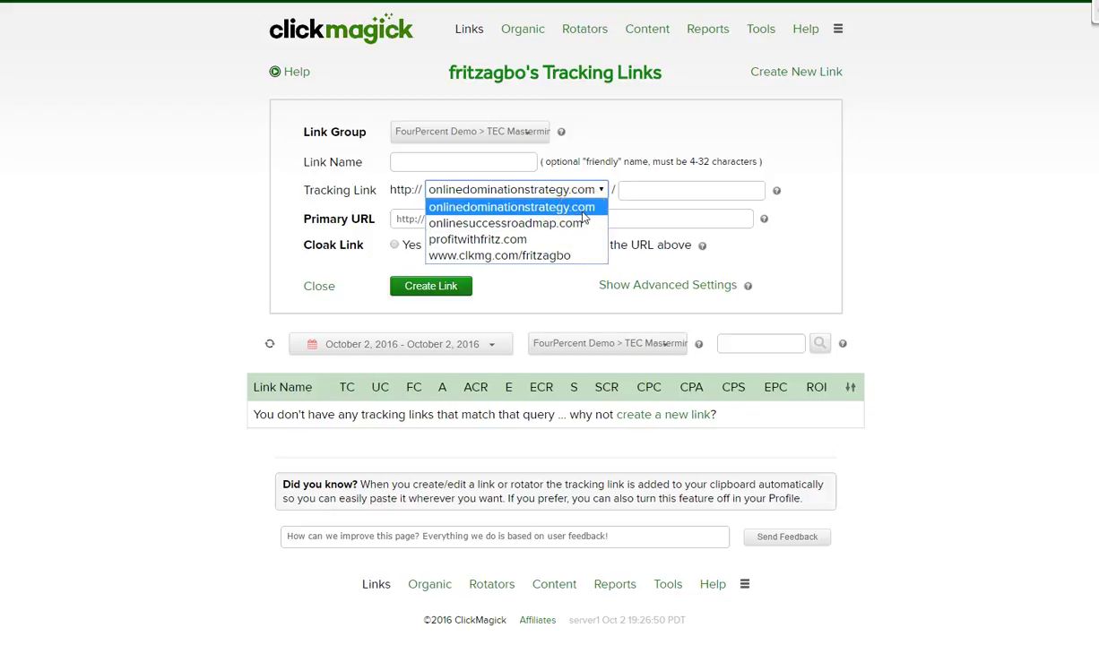
pyautogui.click(598, 191)
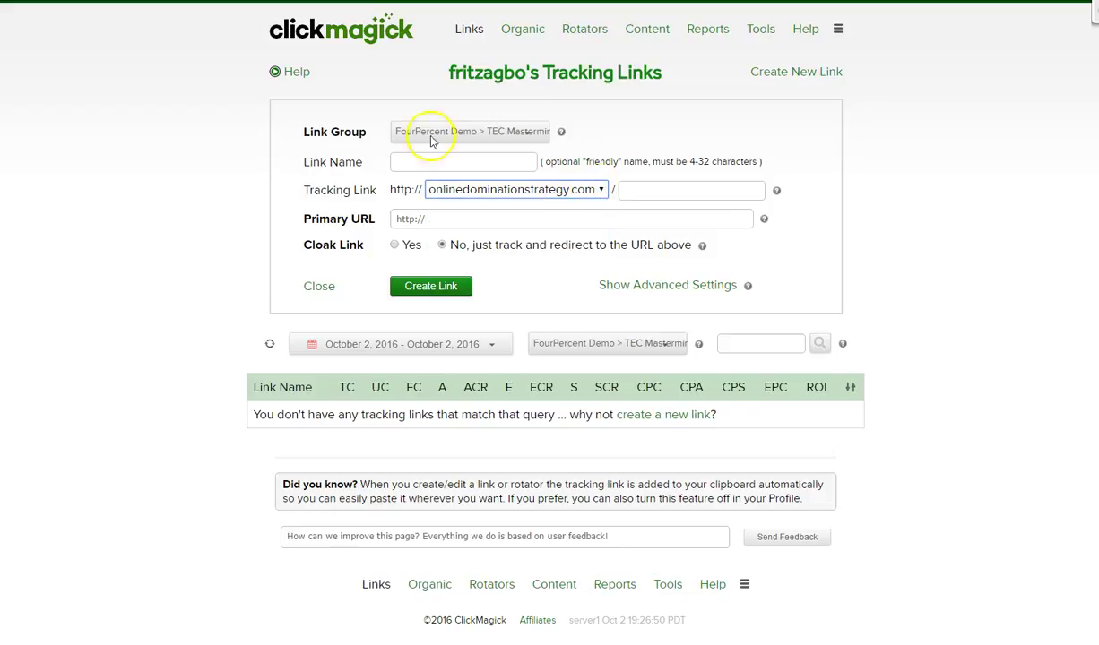
pyautogui.click(598, 190)
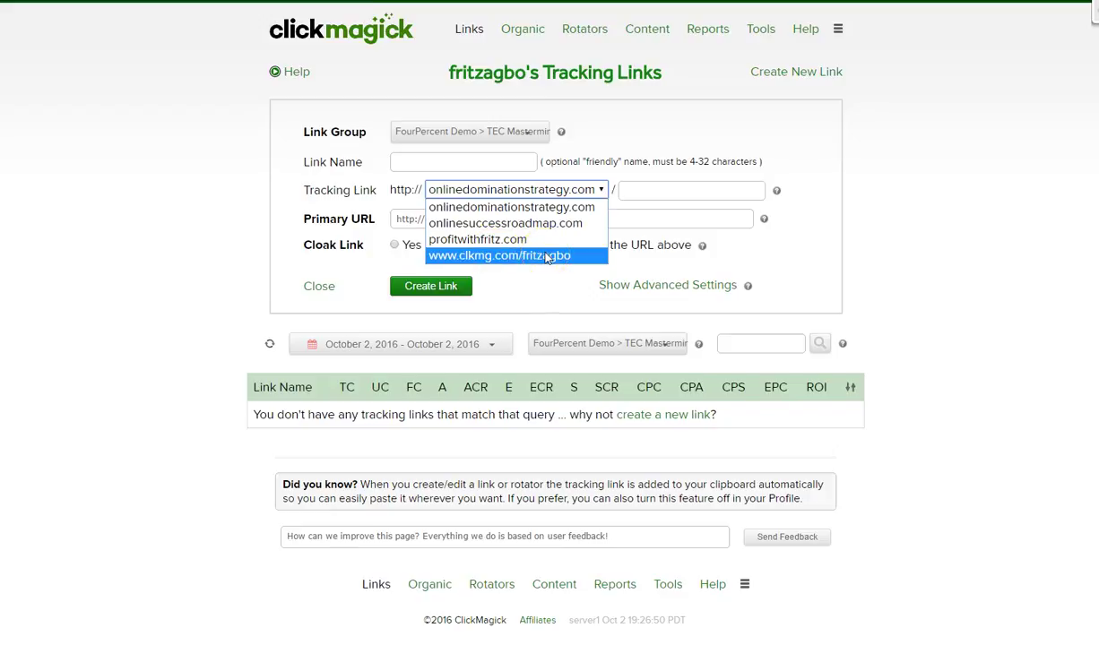
pyautogui.click(514, 207)
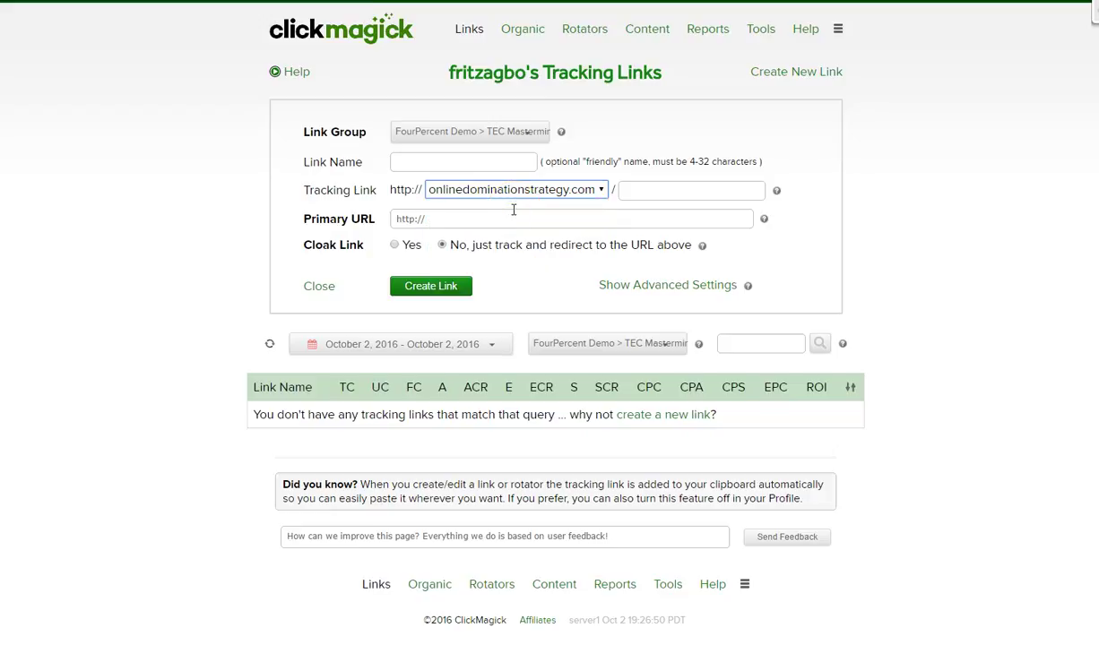
# - Name the new link "TEC Mastermind - Facebook"
pyautogui.click(465, 163)
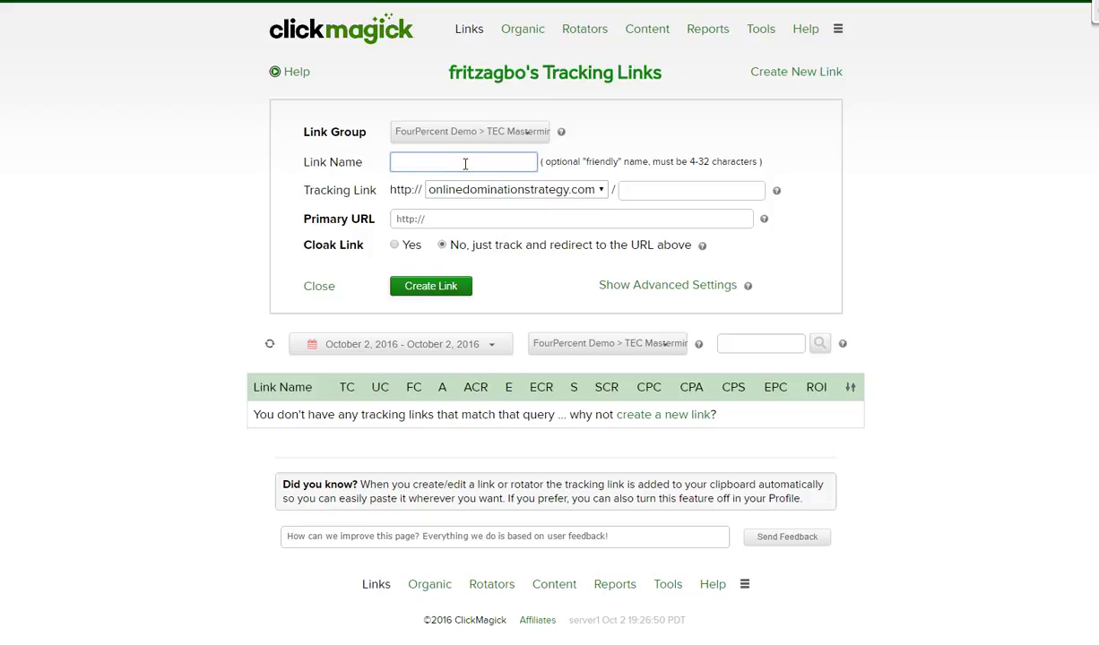
pyautogui.write('TEC Mastermind -')
pyautogui.write('Facebook')
pyautogui.click(465, 164)
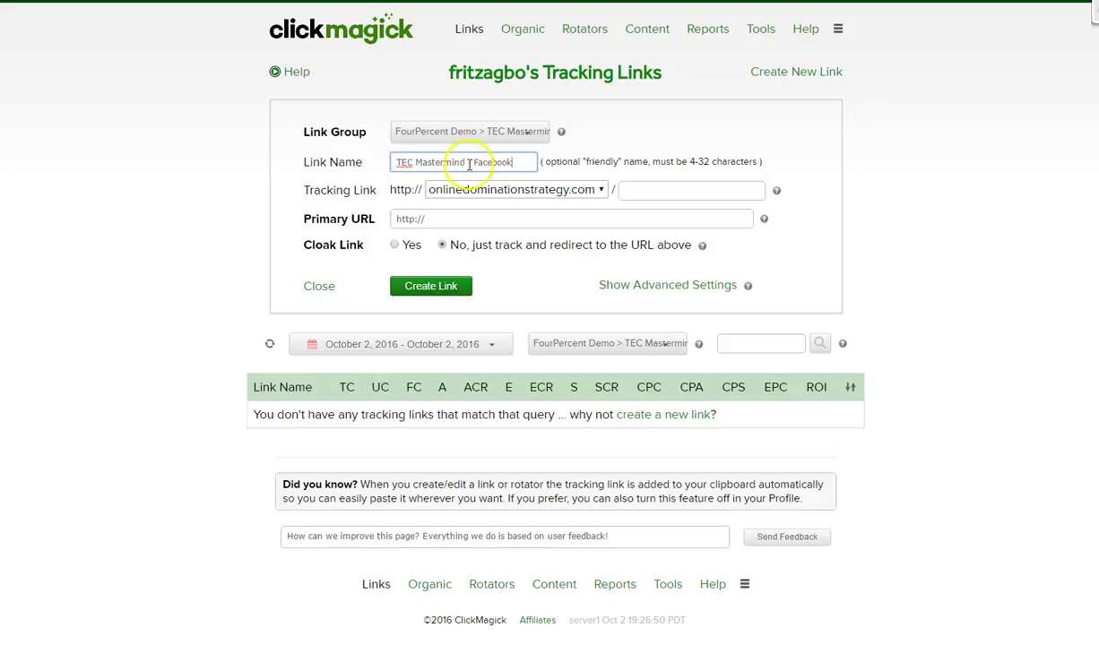
# - Set the ending of the tracking link's address to "tec-fb"
pyautogui.click(637, 192)
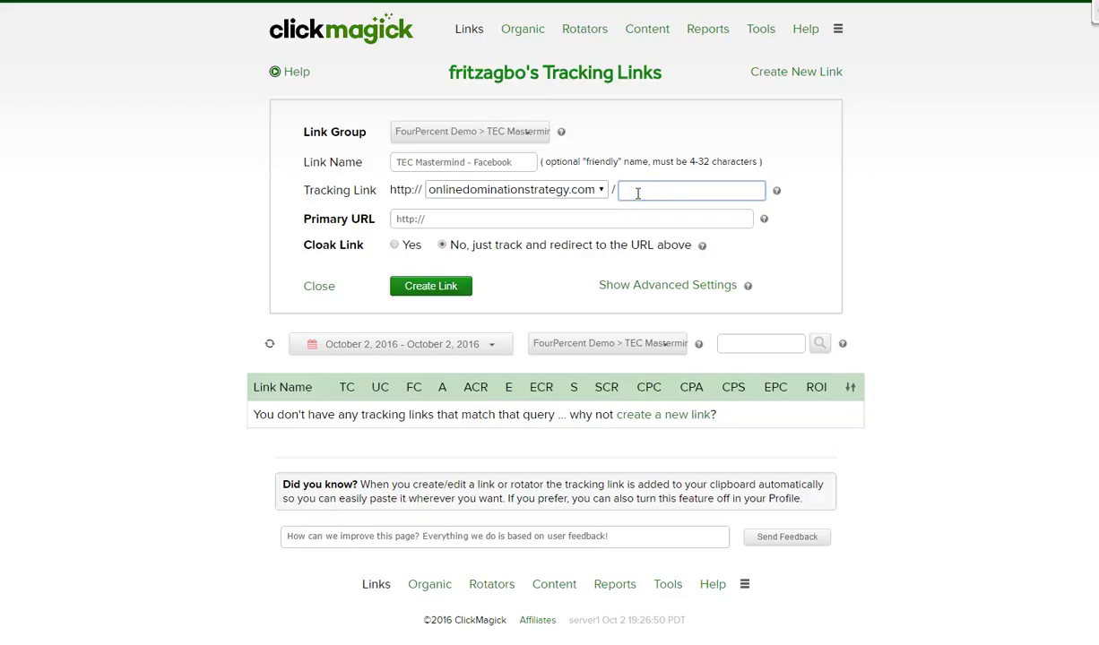
pyautogui.write('tec')
pyautogui.click(637, 192)
pyautogui.write('-fb')
pyautogui.moveTo(645, 190)
pyautogui.mouseDown()
pyautogui.moveTo(624, 194)
pyautogui.moveTo(639, 191)
pyautogui.mouseUp()
pyautogui.click(641, 191)
pyautogui.doubleClick(642, 191)
# - Change the link name to "TEC Mastermind - Solo Ad"
pyautogui.click(518, 162)
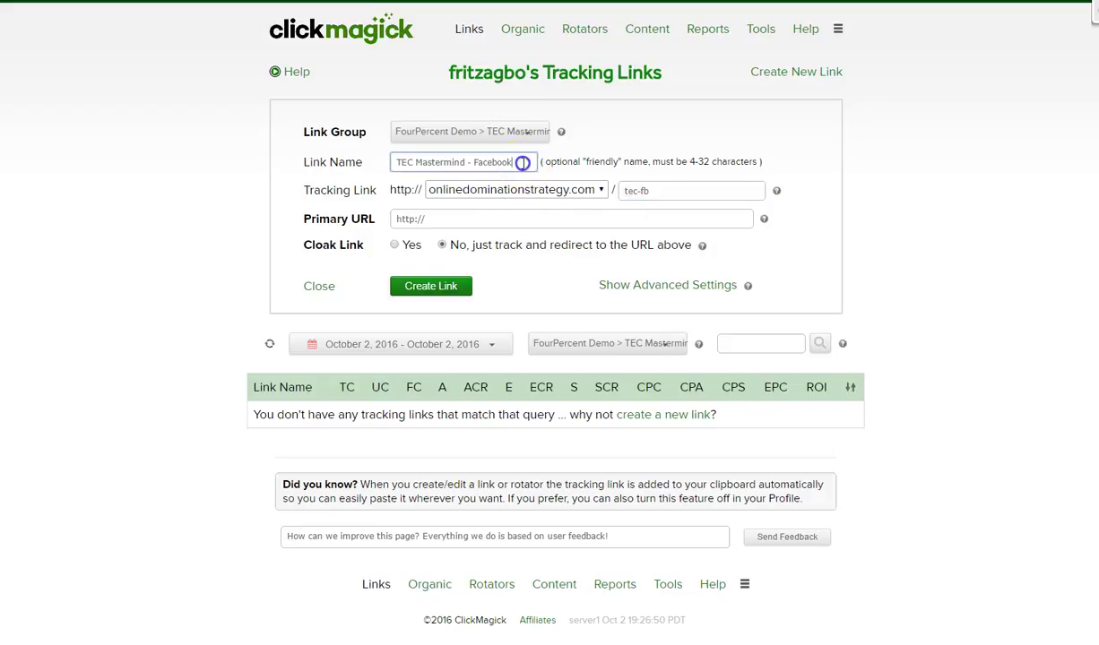
pyautogui.press('BackSpace')
pyautogui.press('BackSpace')
pyautogui.press('BackSpace')
pyautogui.press('BackSpace')
pyautogui.press('BackSpace')
pyautogui.press('BackSpace')
pyautogui.press('BackSpace')
pyautogui.press('BackSpace')
pyautogui.write('Solo Ad')
# - Change the ending of the tracking link's address to "tec-solo"
pyautogui.click(667, 192)
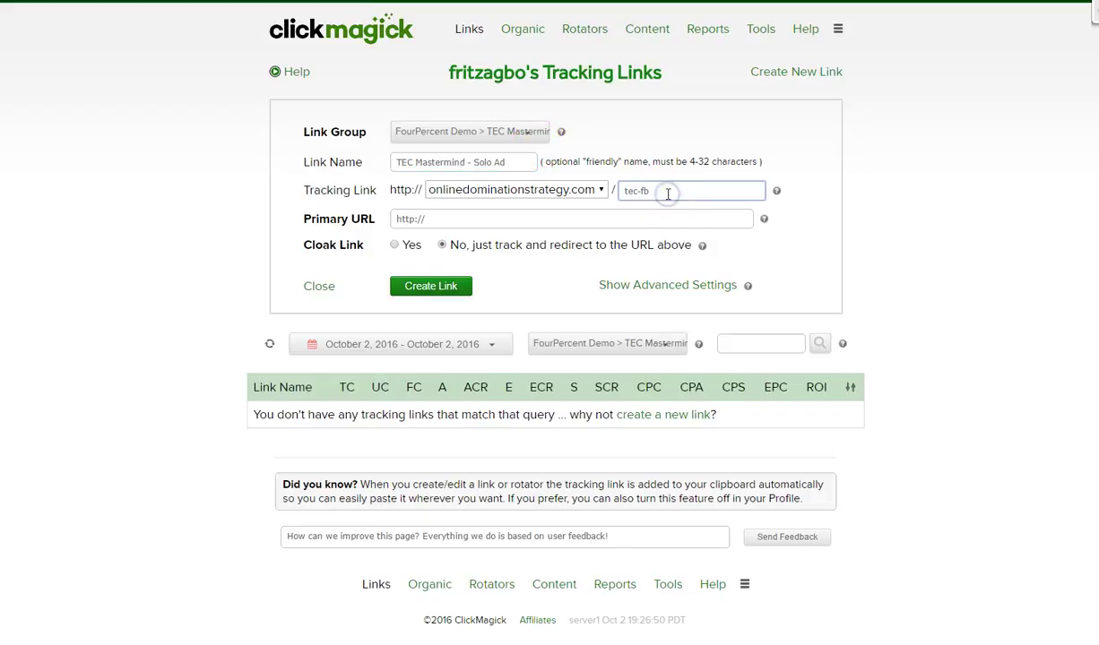
pyautogui.press('BackSpace')
pyautogui.press('BackSpace')
pyautogui.write('solo')
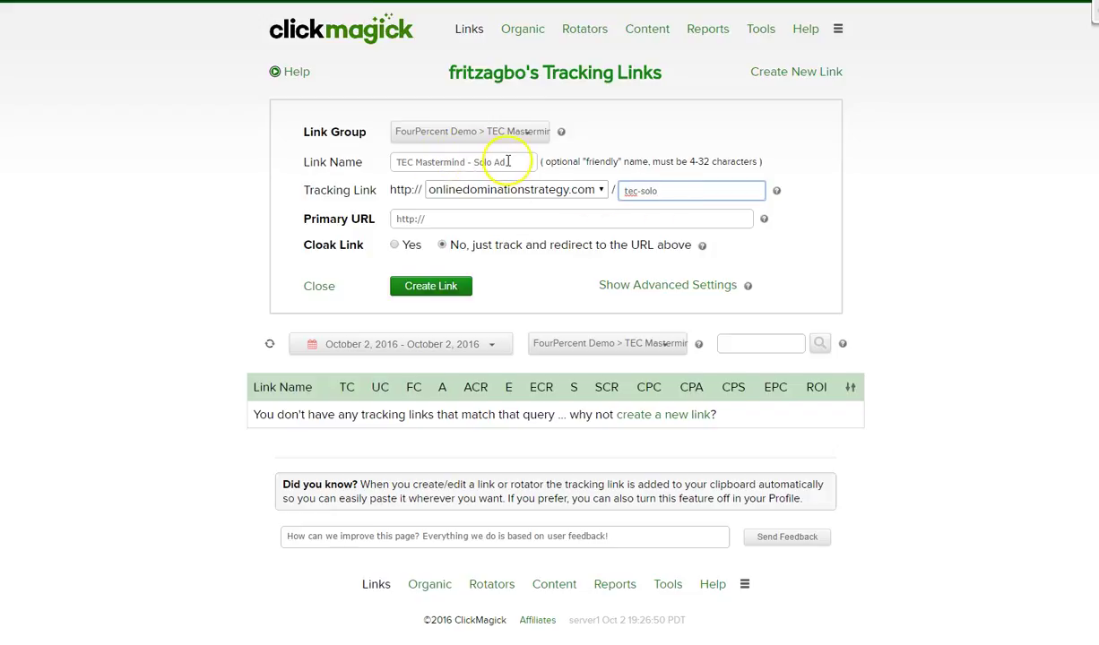
pyautogui.moveTo(504, 161); pyautogui.dragTo(402, 161)
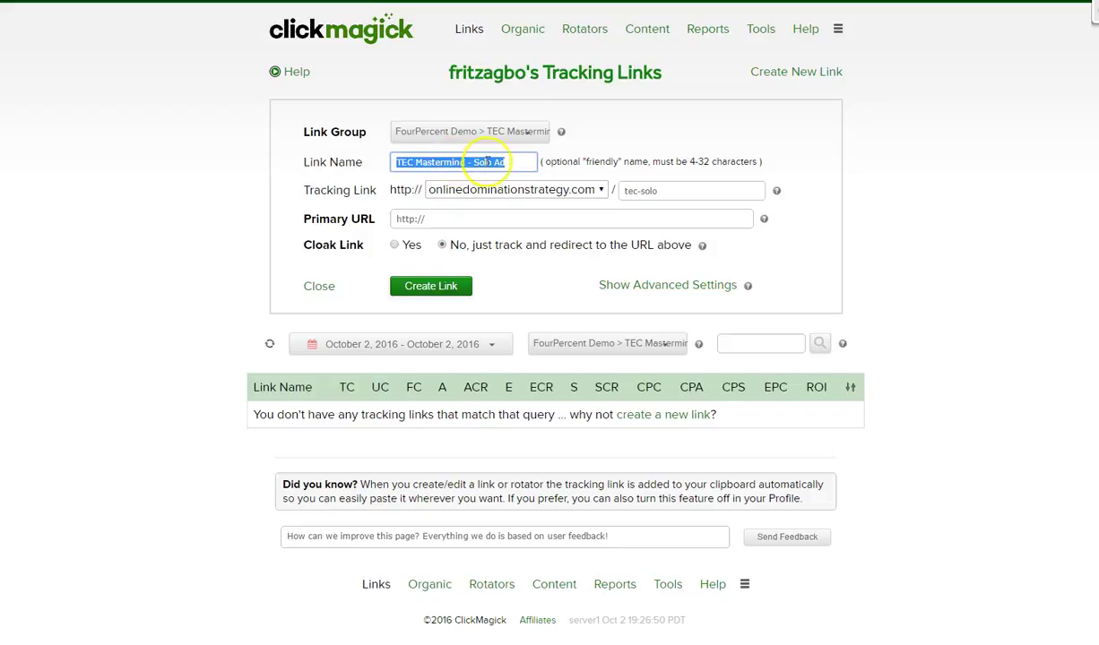
pyautogui.click(507, 161)
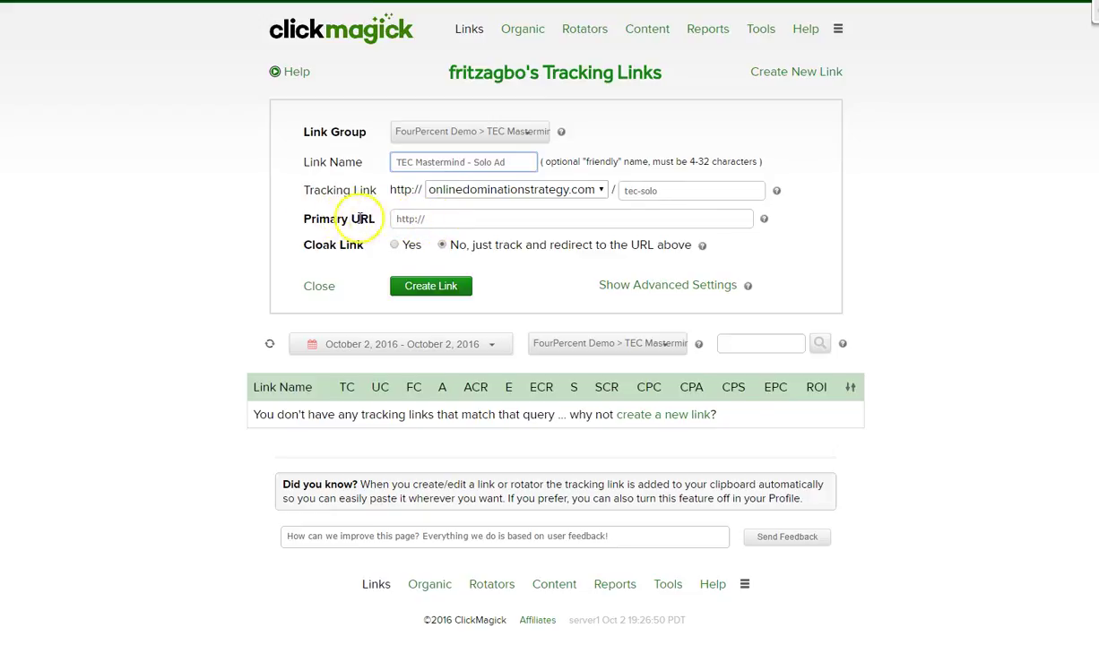
pyautogui.moveTo(298, 218); pyautogui.dragTo(377, 221)
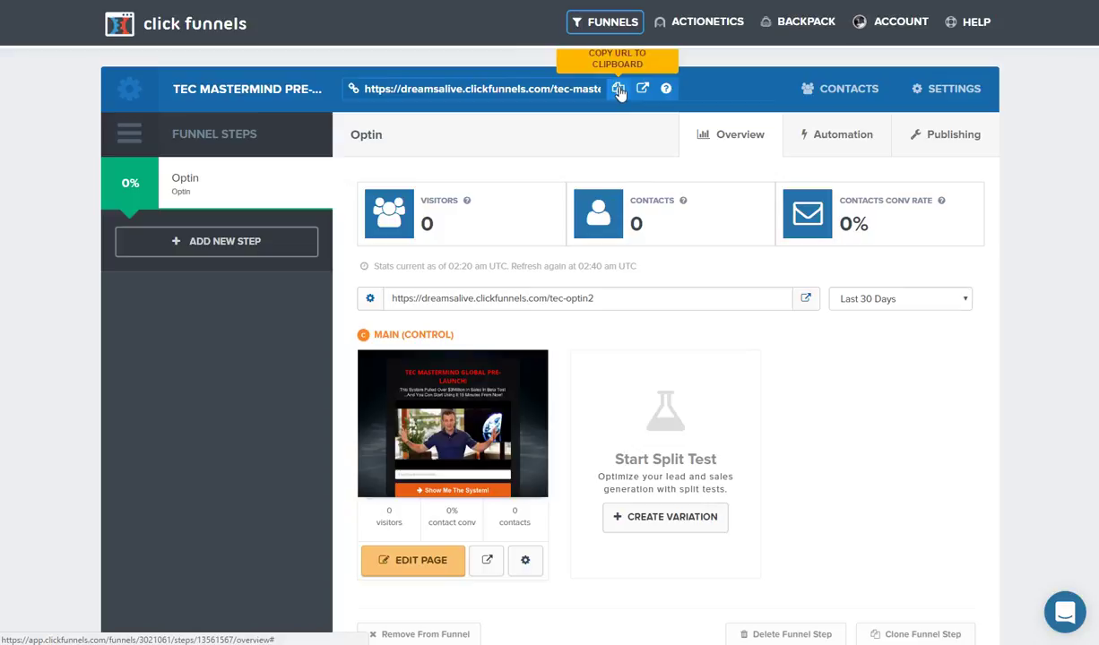
# - Switch to ClickFunnels and copy the TEC Mastermind funnel's URL to the clipboard
pyautogui.click(618, 91)
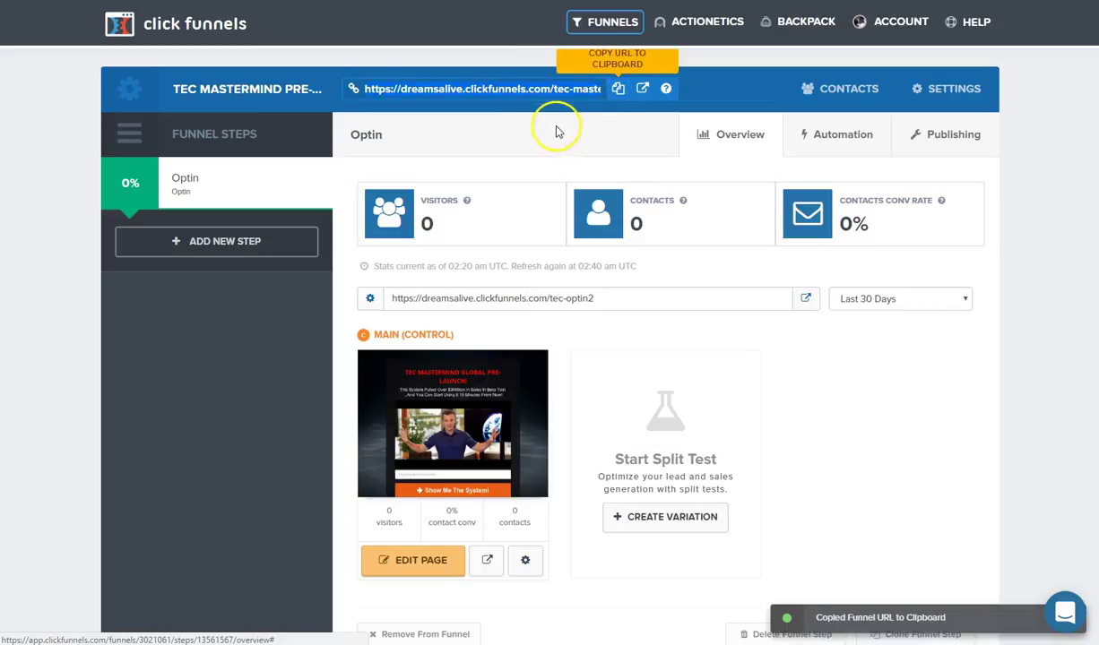
pyautogui.click(309, 1)
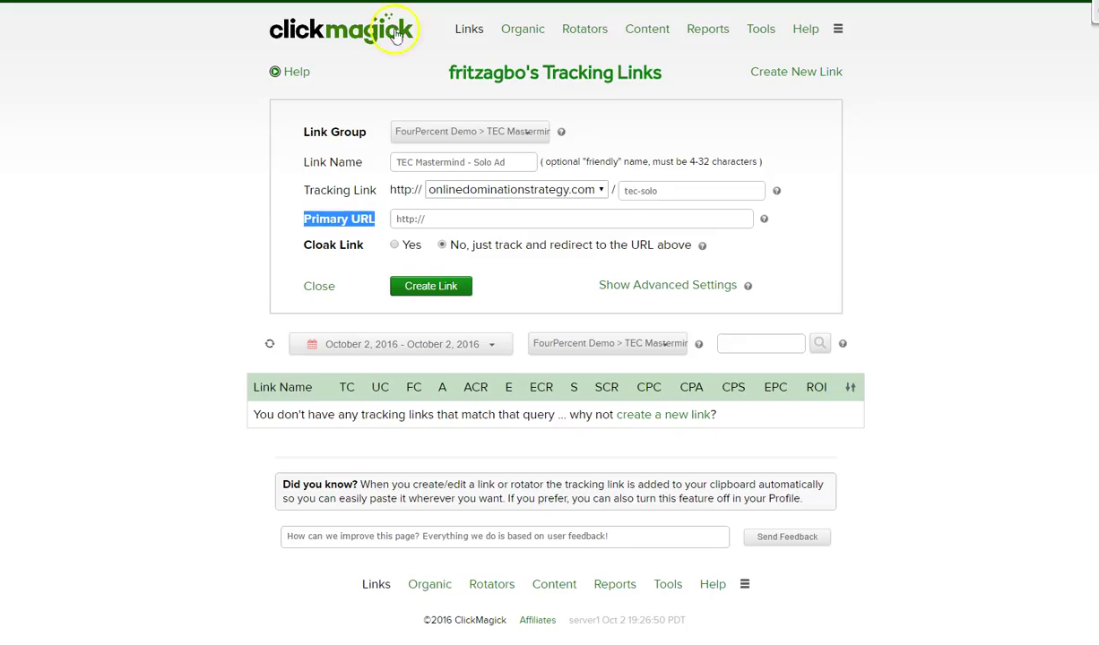
pyautogui.click(484, 219)
pyautogui.press('BackSpace')
pyautogui.press('BackSpace')
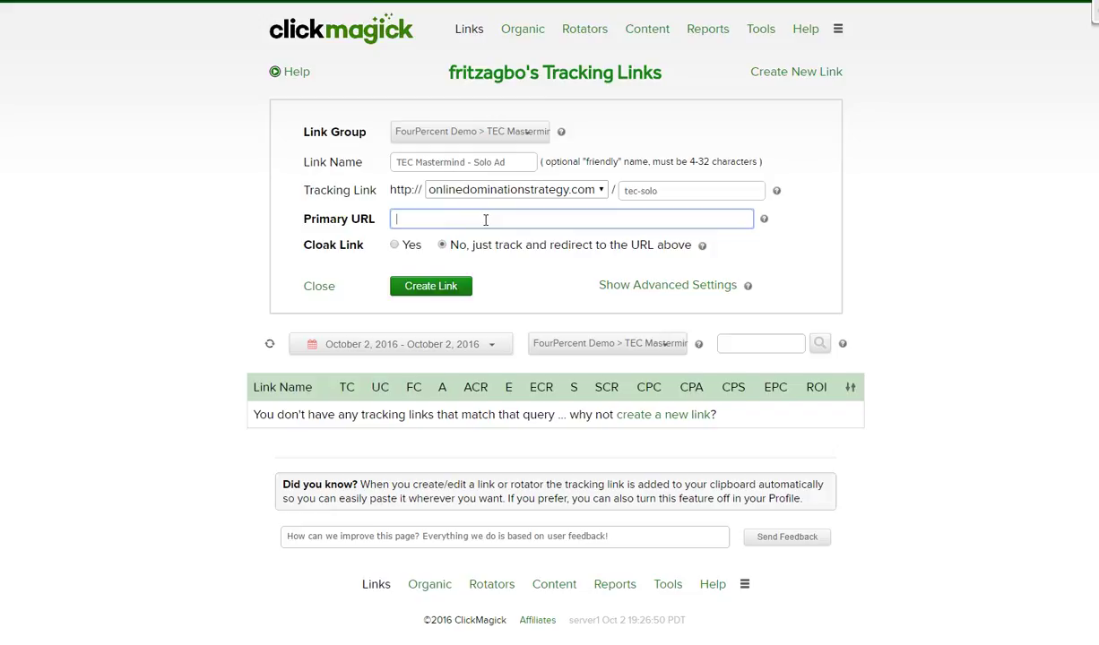
pyautogui.hotkey('ctrl', 'v')
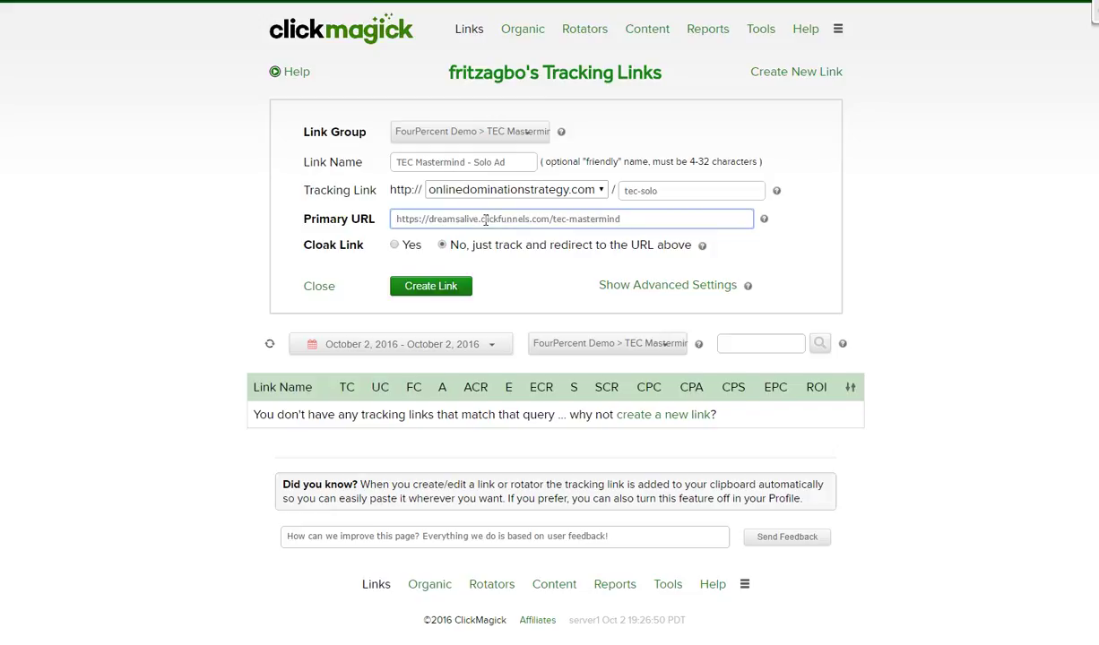
pyautogui.click(780, 235)
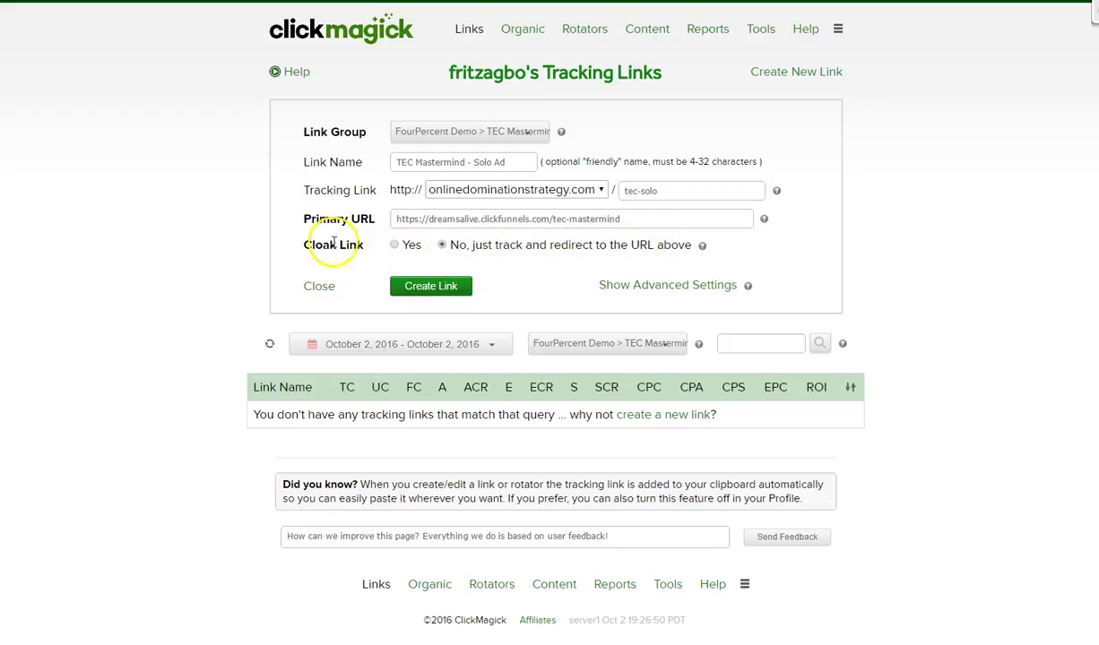
# - Choose no cloaking, just track and redirect, and create the tracking link
pyautogui.click(443, 246)
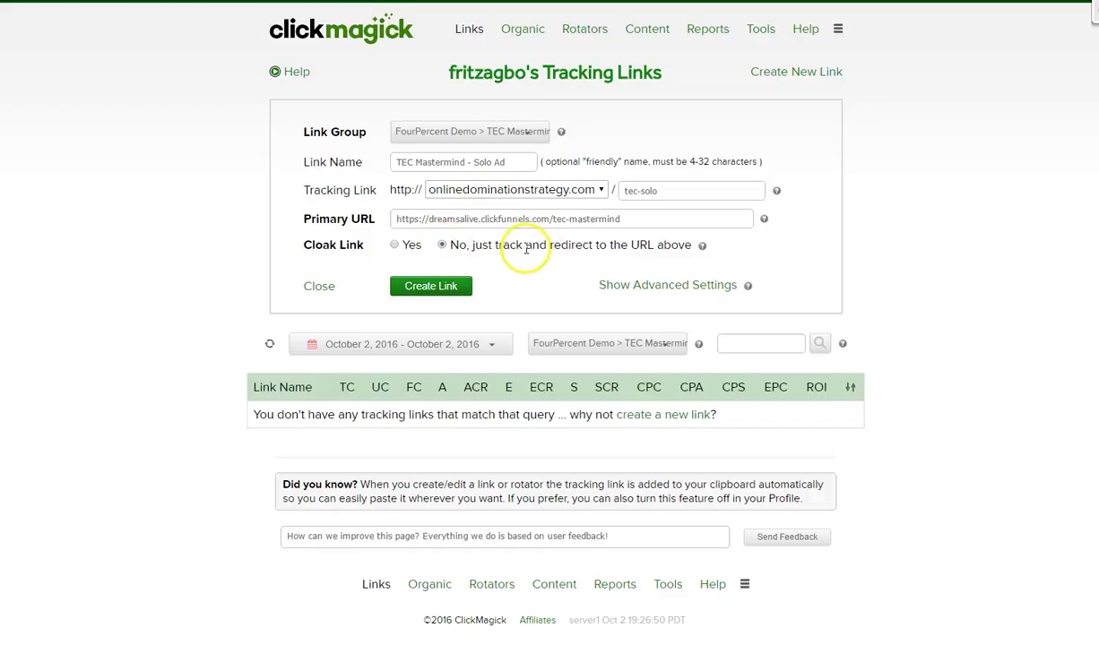
pyautogui.click(432, 286)
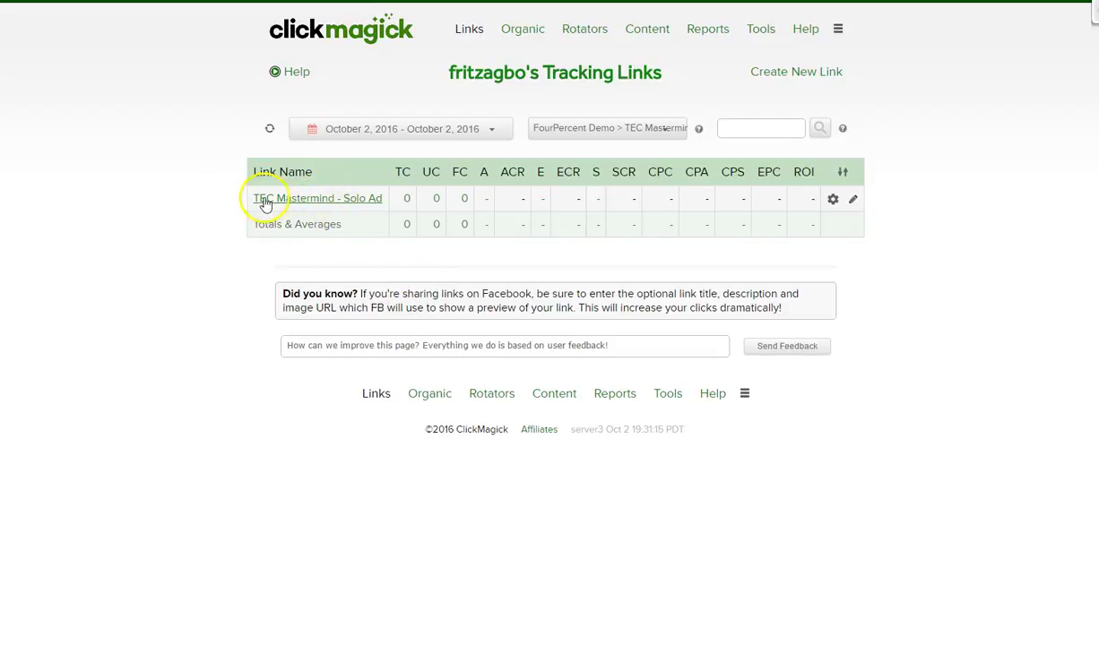
# - Examine the TC, UC, FC and A statistics columns for the TEC Mastermind - Solo Ad link
pyautogui.moveTo(321, 203)
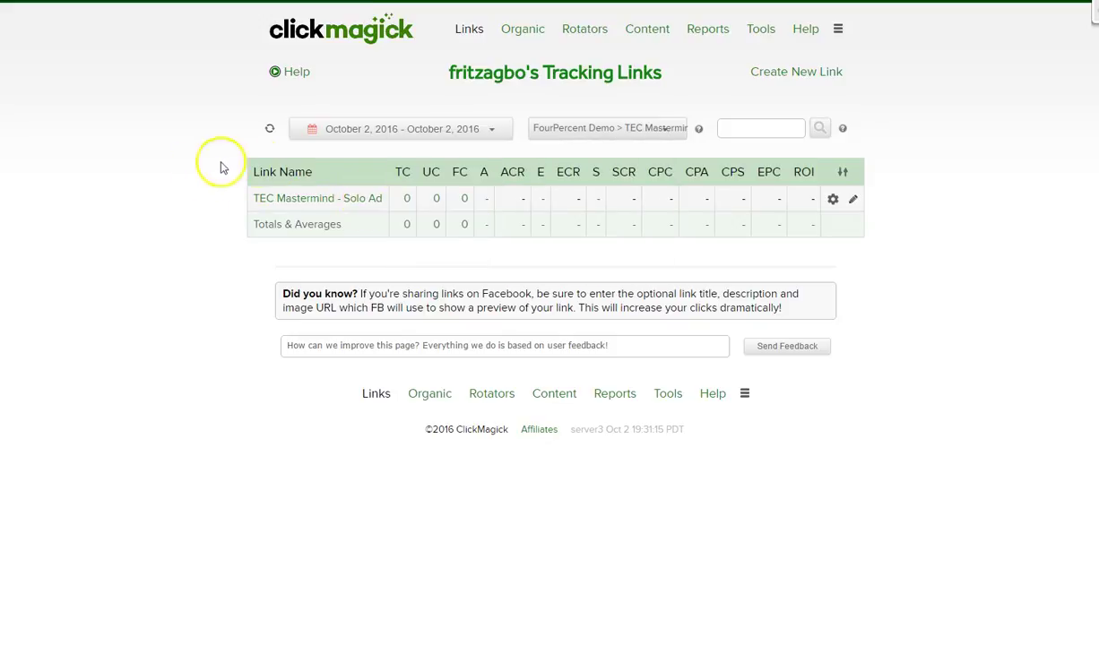
pyautogui.doubleClick(407, 172)
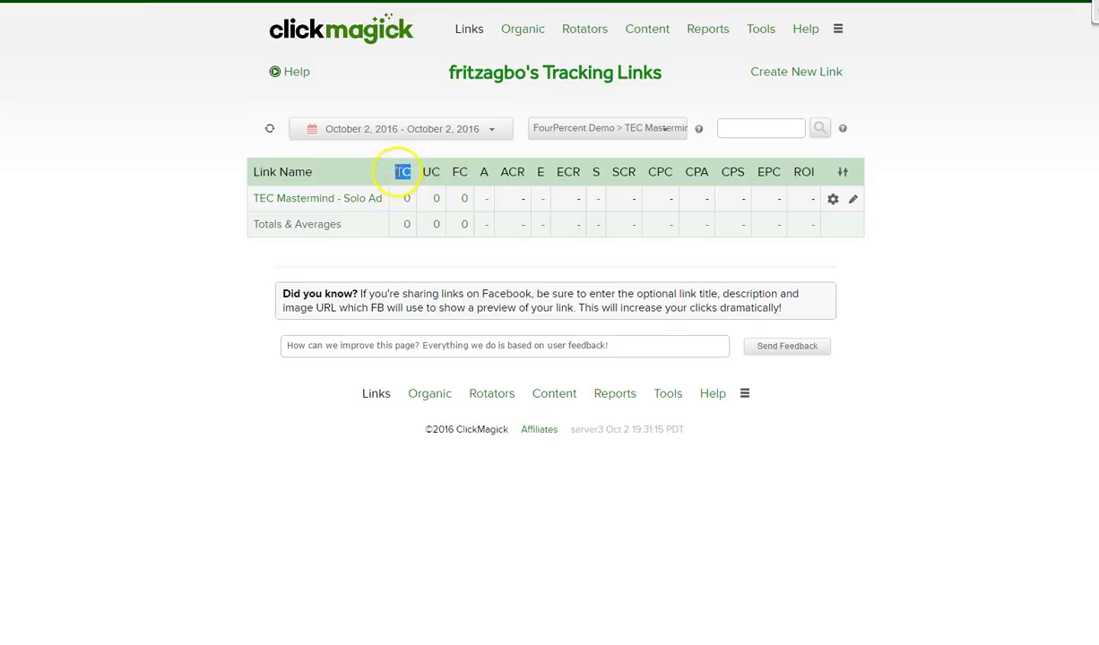
pyautogui.doubleClick(402, 172)
pyautogui.doubleClick(432, 172)
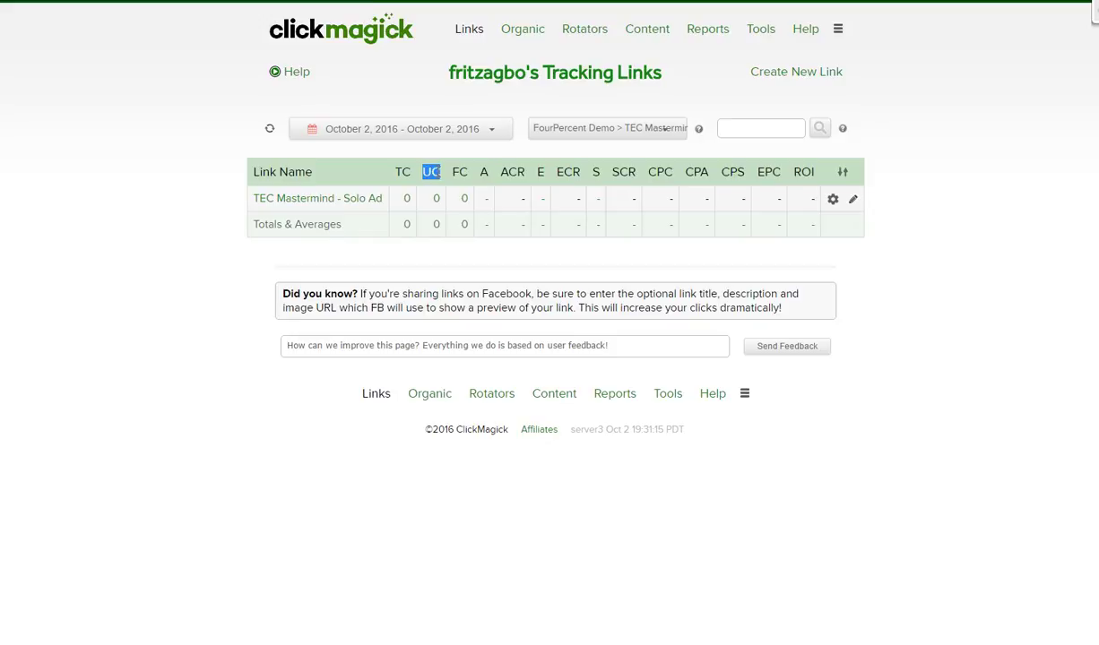
pyautogui.doubleClick(459, 172)
pyautogui.doubleClick(483, 172)
pyautogui.doubleClick(428, 171)
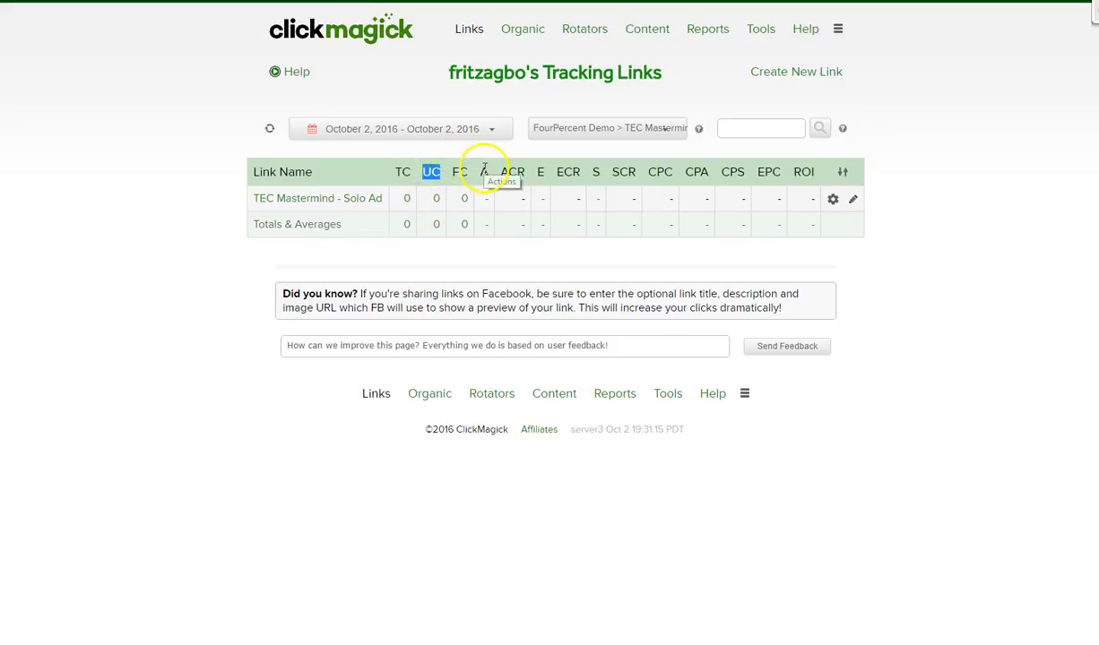
pyautogui.doubleClick(486, 172)
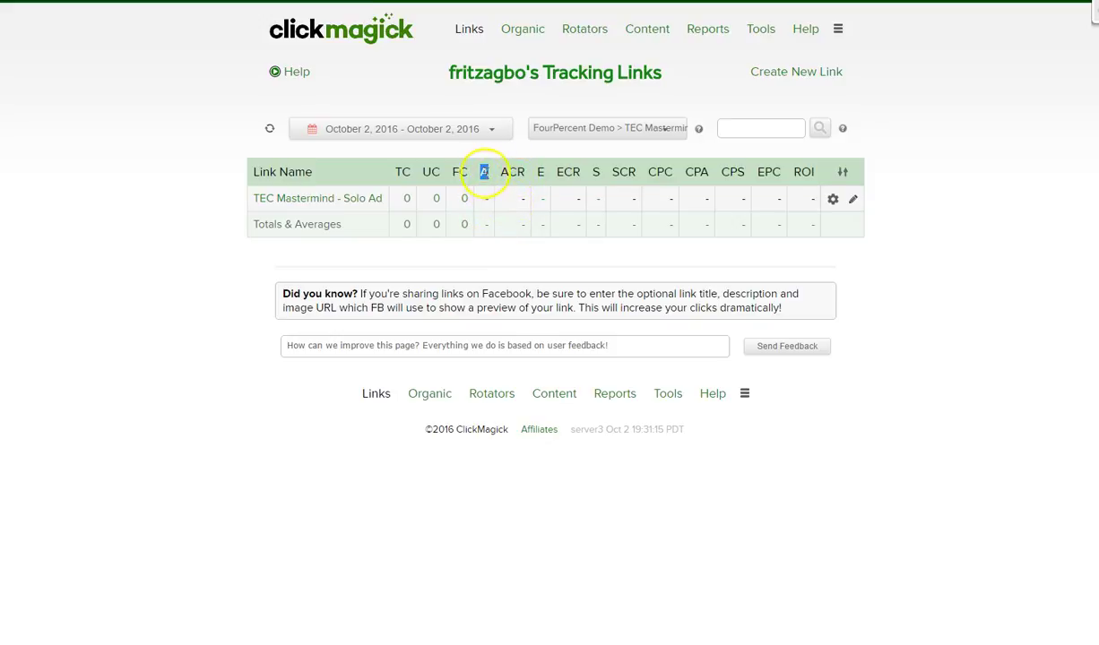
pyautogui.click(170, 174)
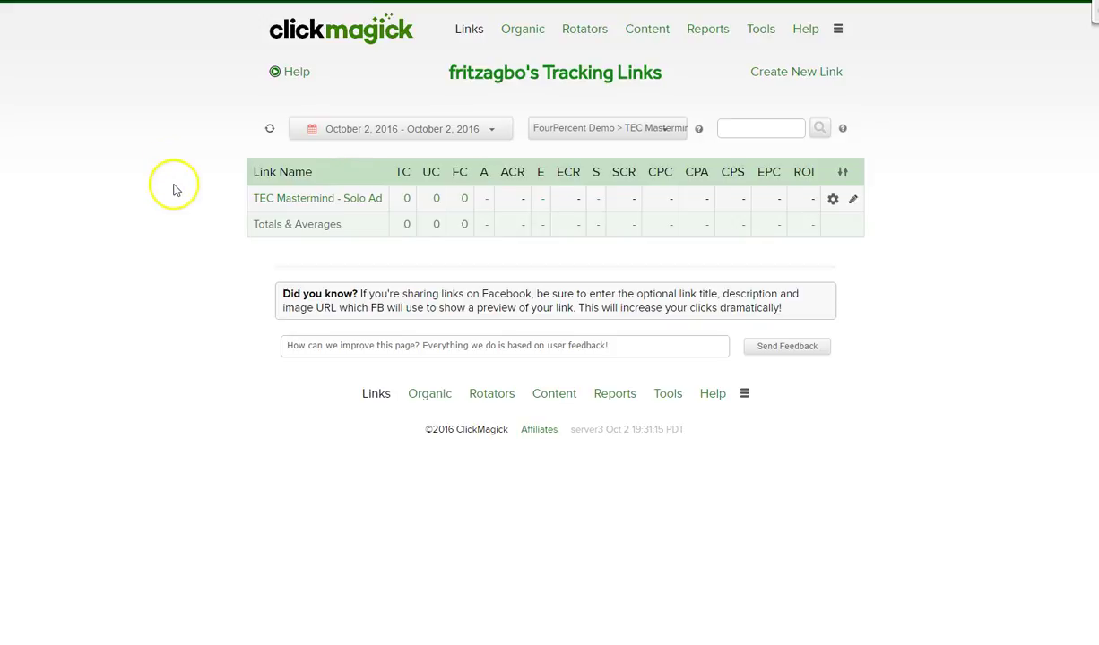
# - Open the details of the TEC Mastermind - Solo Ad link and preview the page its tracking link leads to
pyautogui.moveTo(341, 204)
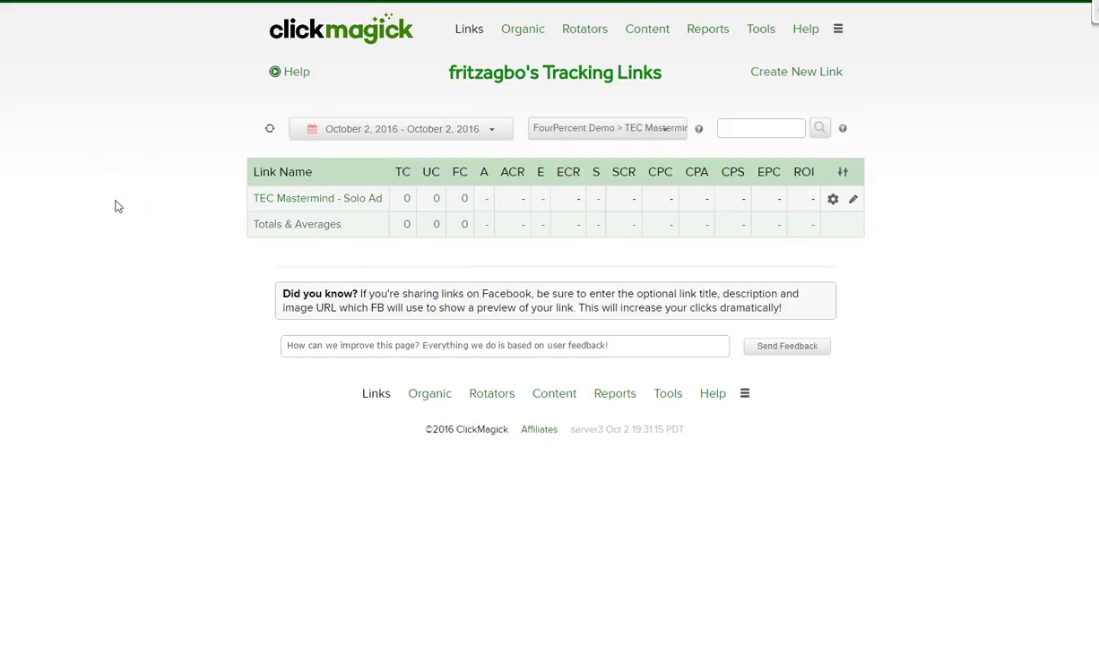
pyautogui.click(318, 199)
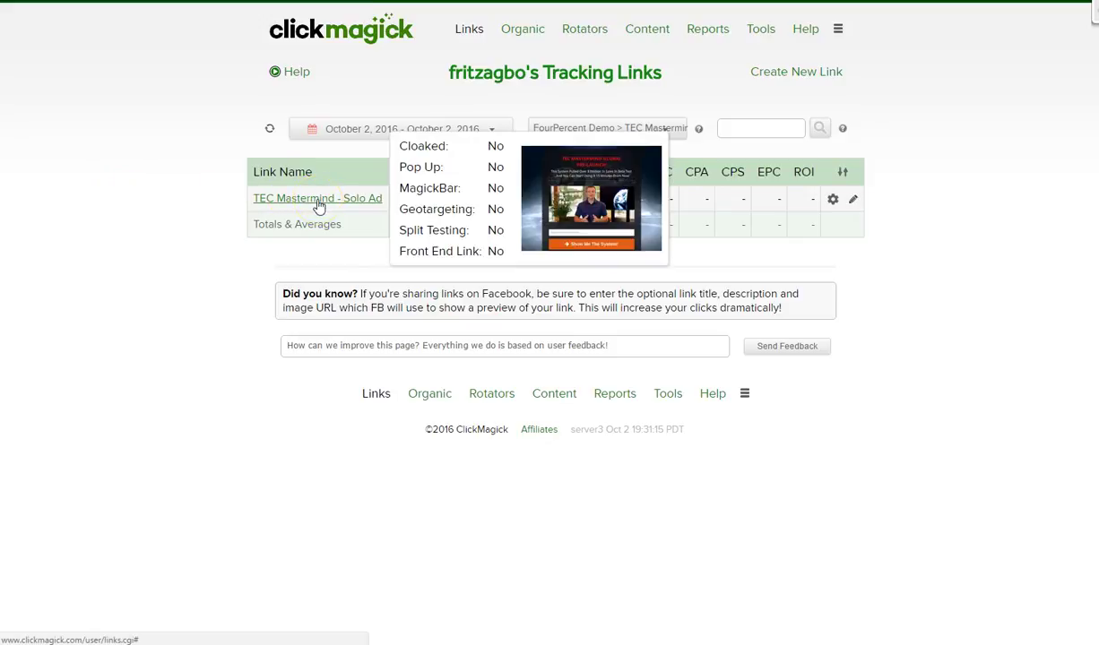
pyautogui.click(318, 200)
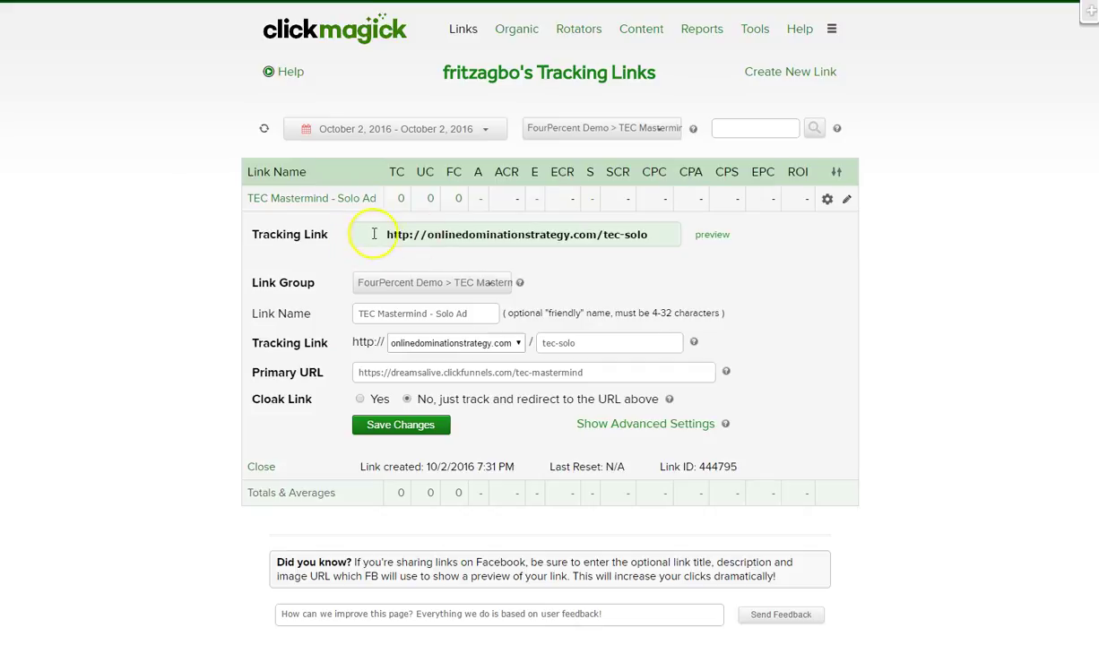
pyautogui.moveTo(257, 234); pyautogui.dragTo(339, 236)
pyautogui.click(339, 236)
pyautogui.click(713, 236)
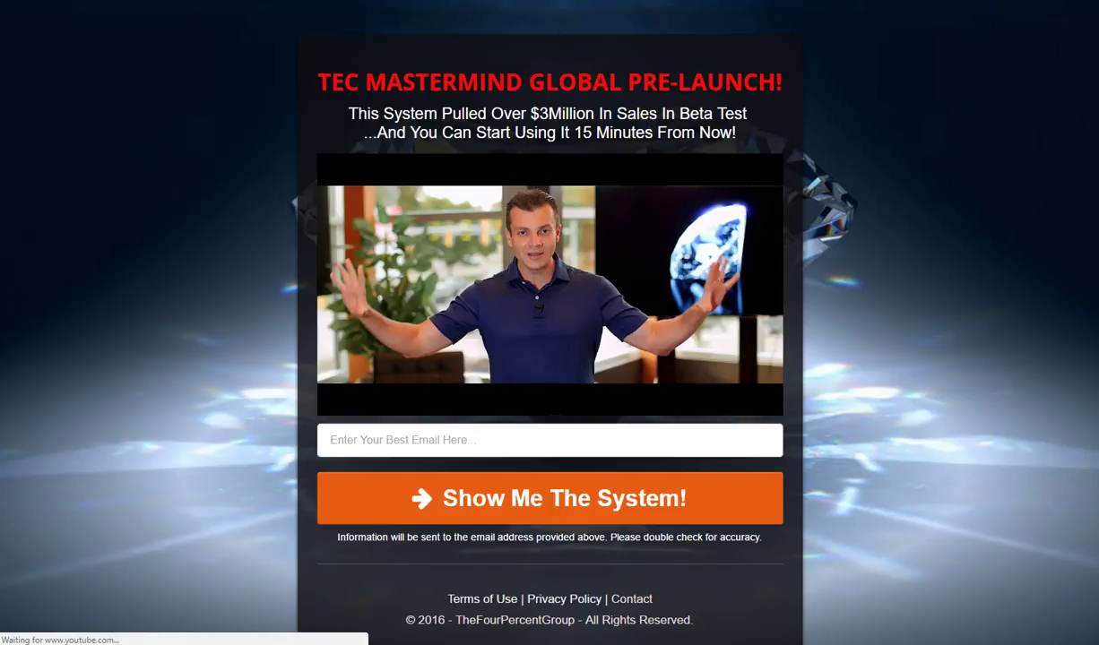
pyautogui.click(521, 3)
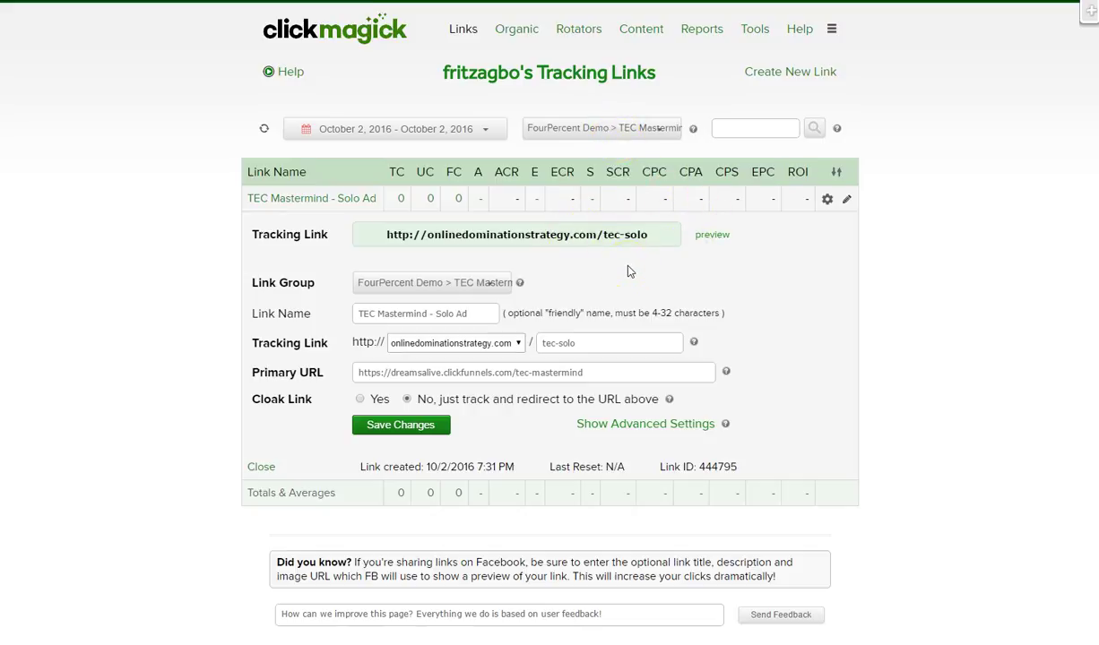
# - Copy the full tracking link address to the clipboard and close the link's details
pyautogui.click(546, 235)
pyautogui.rightClick(547, 235)
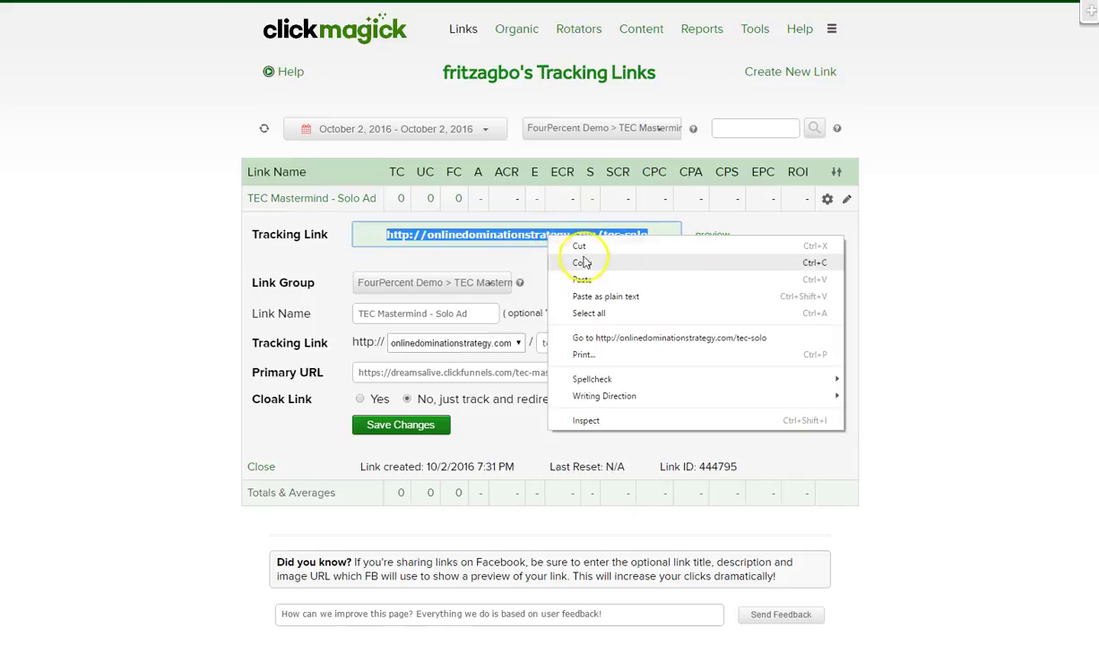
pyautogui.click(578, 264)
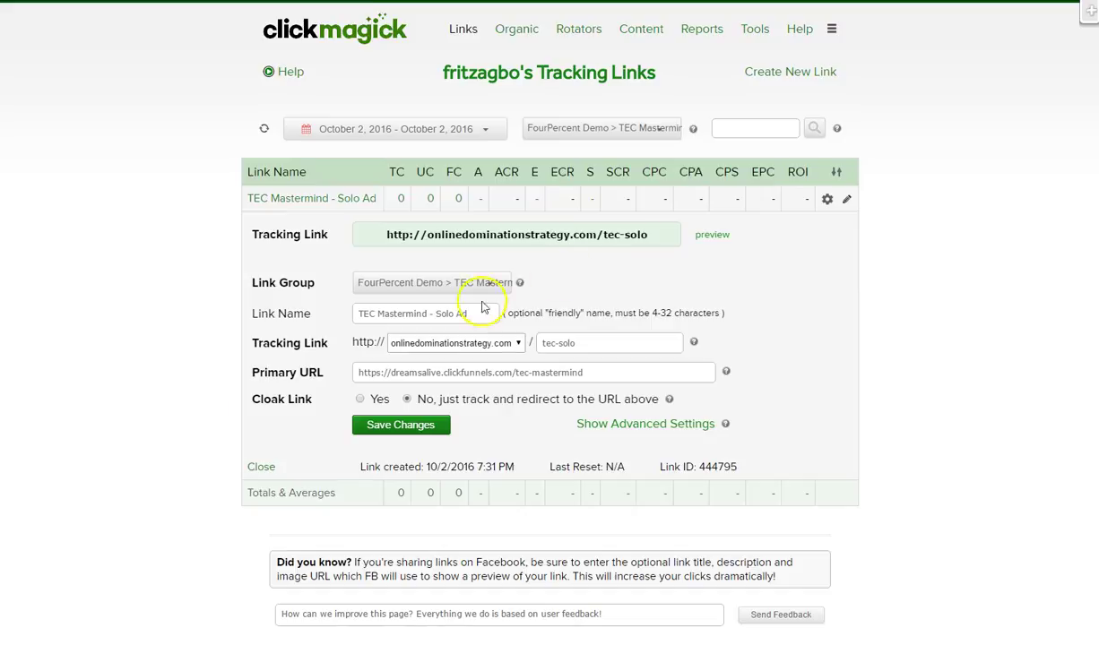
pyautogui.click(258, 466)
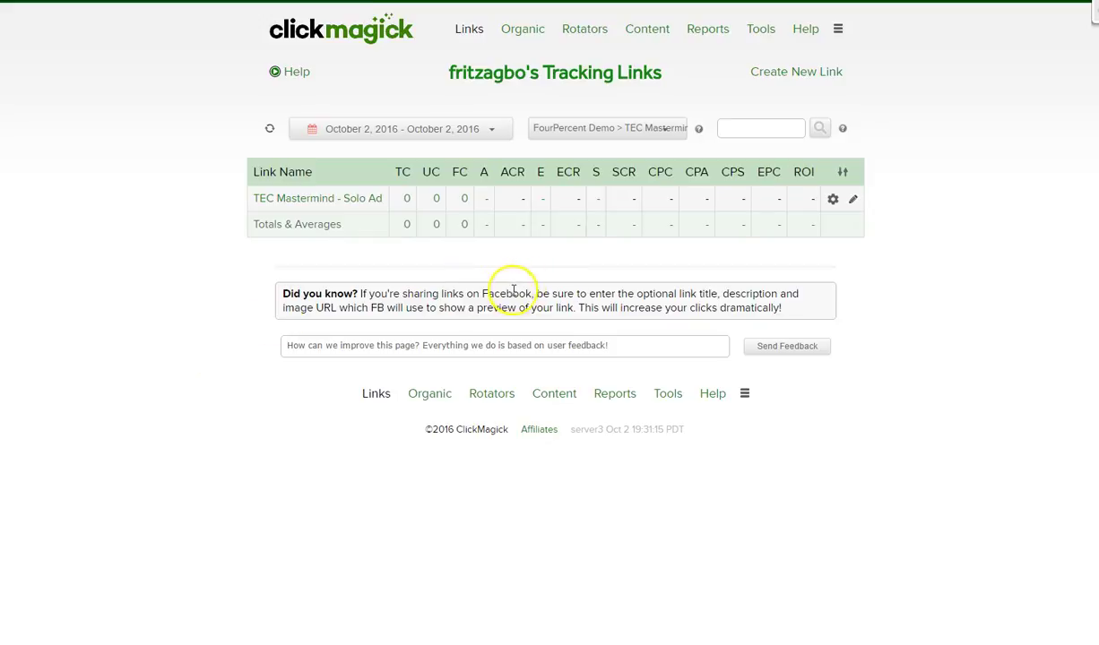
# - Open the conversion tracking settings of the TEC Mastermind - Solo Ad link and review its tracking pixels
pyautogui.click(833, 201)
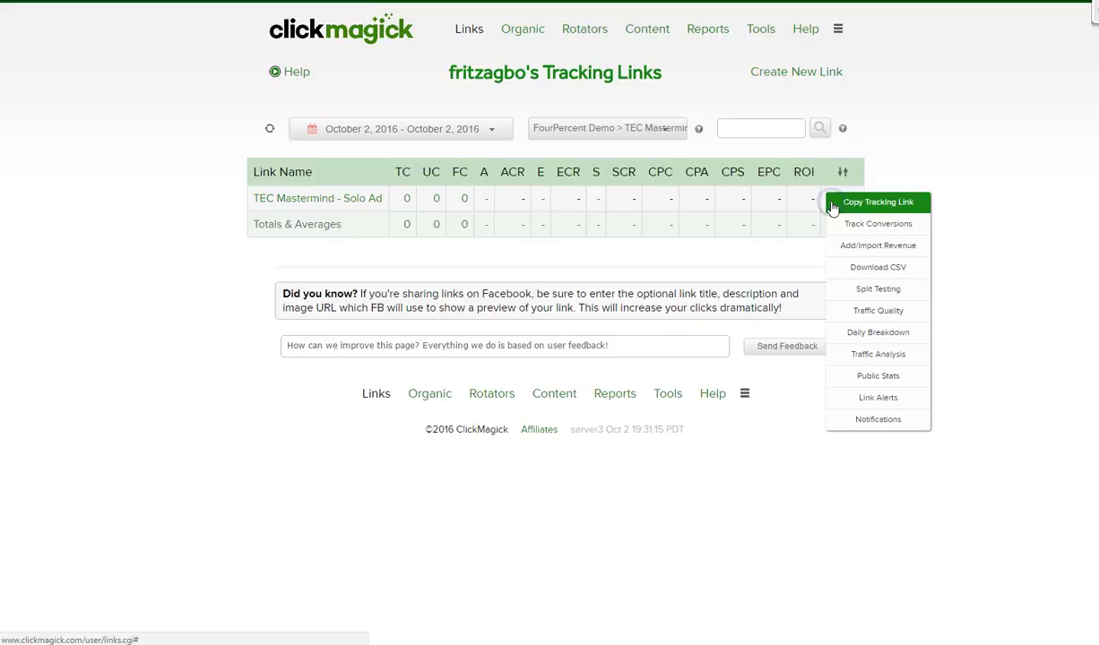
pyautogui.click(876, 226)
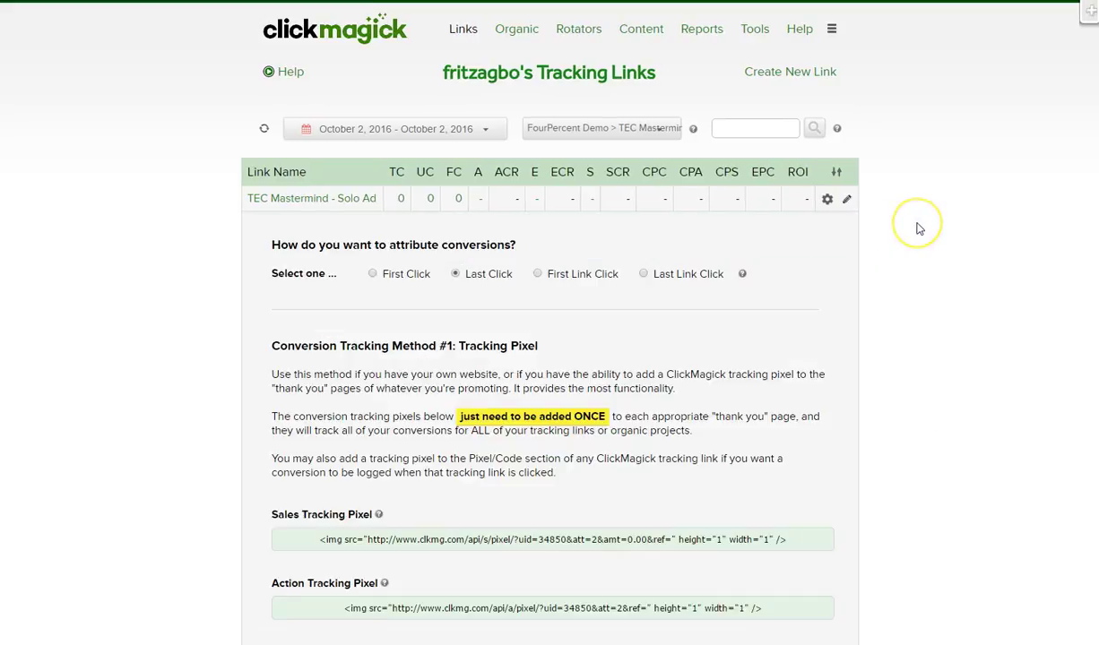
pyautogui.scroll(-5, 918, 229)
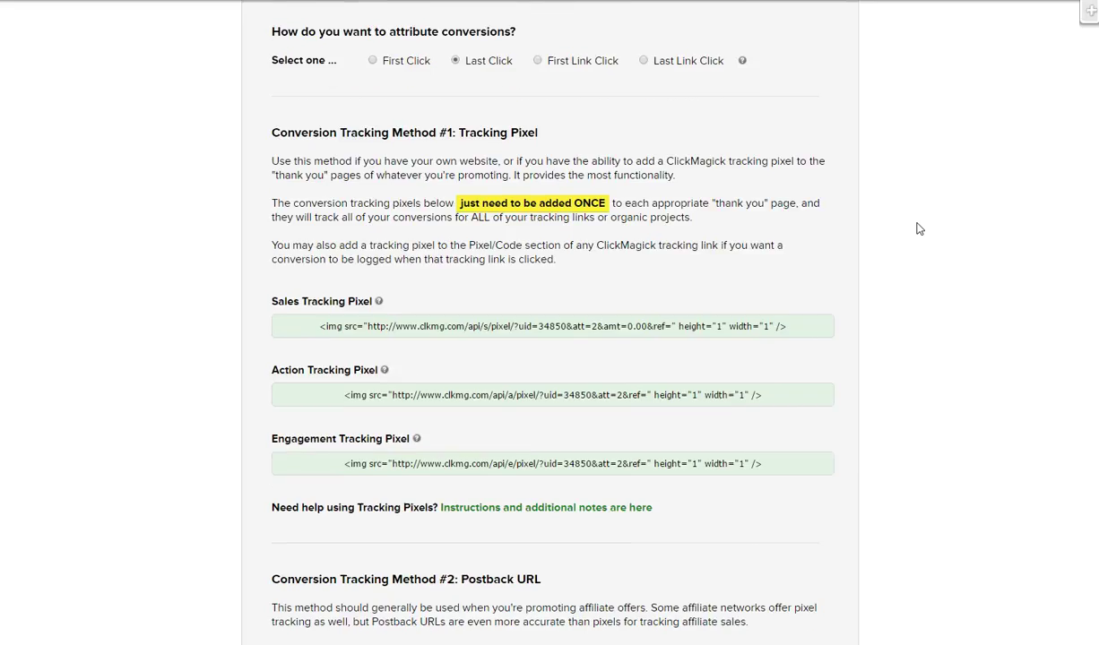
pyautogui.scroll(2, 919, 229)
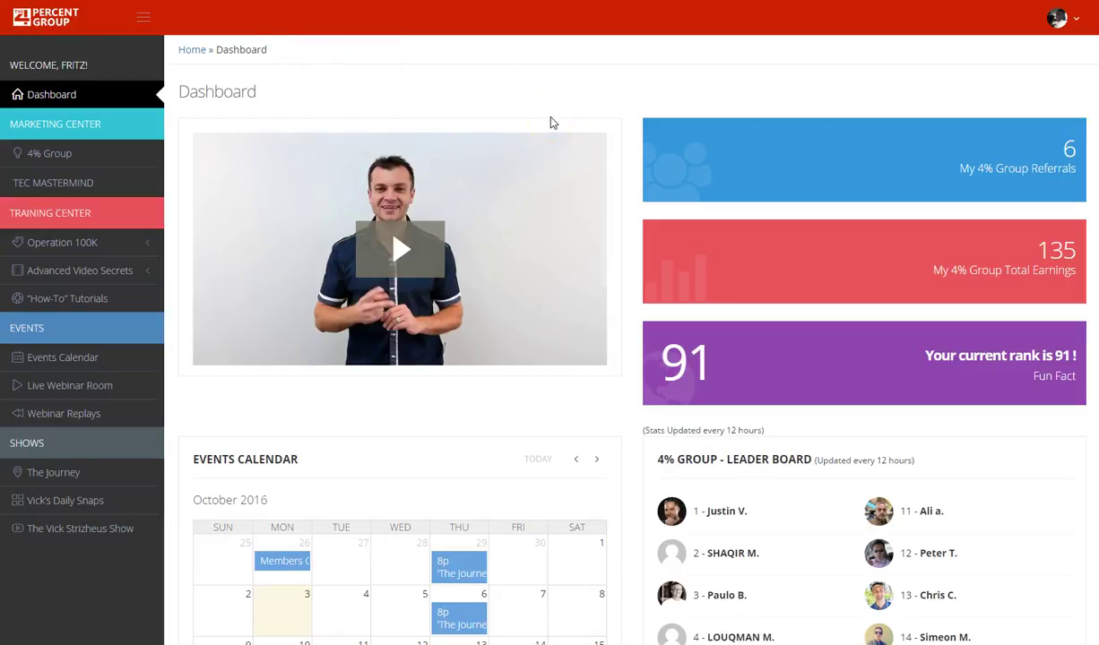
# - Switch to the Four Percent Group site and open Step 2: Tracking in the TEC Global Pre-Launch funnel setup
pyautogui.click(61, 183)
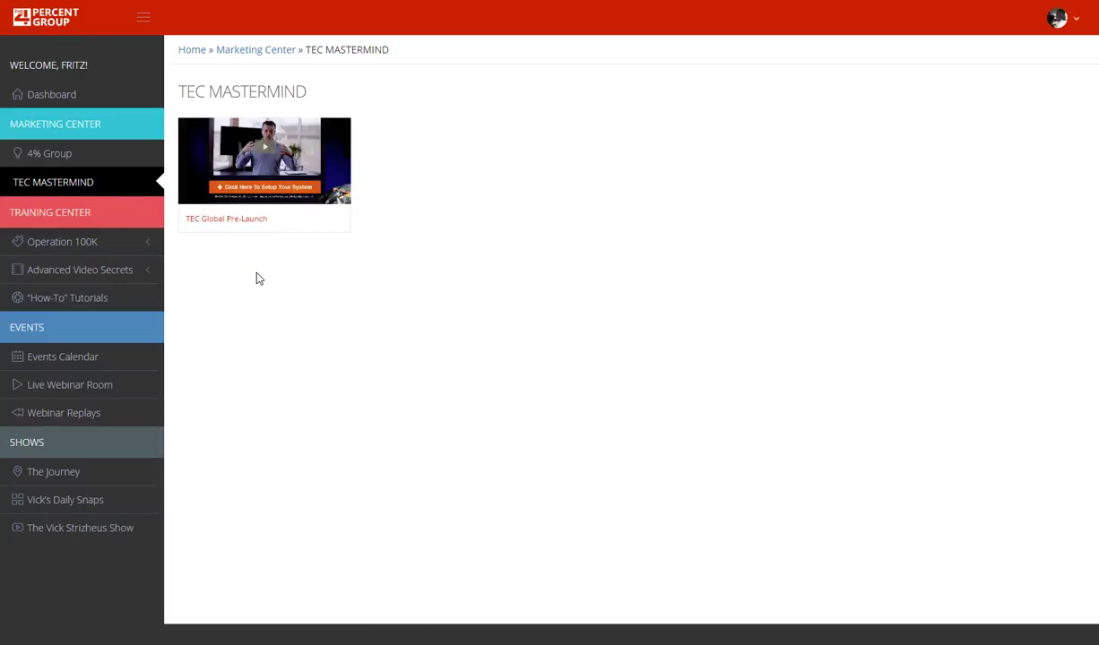
pyautogui.click(265, 155)
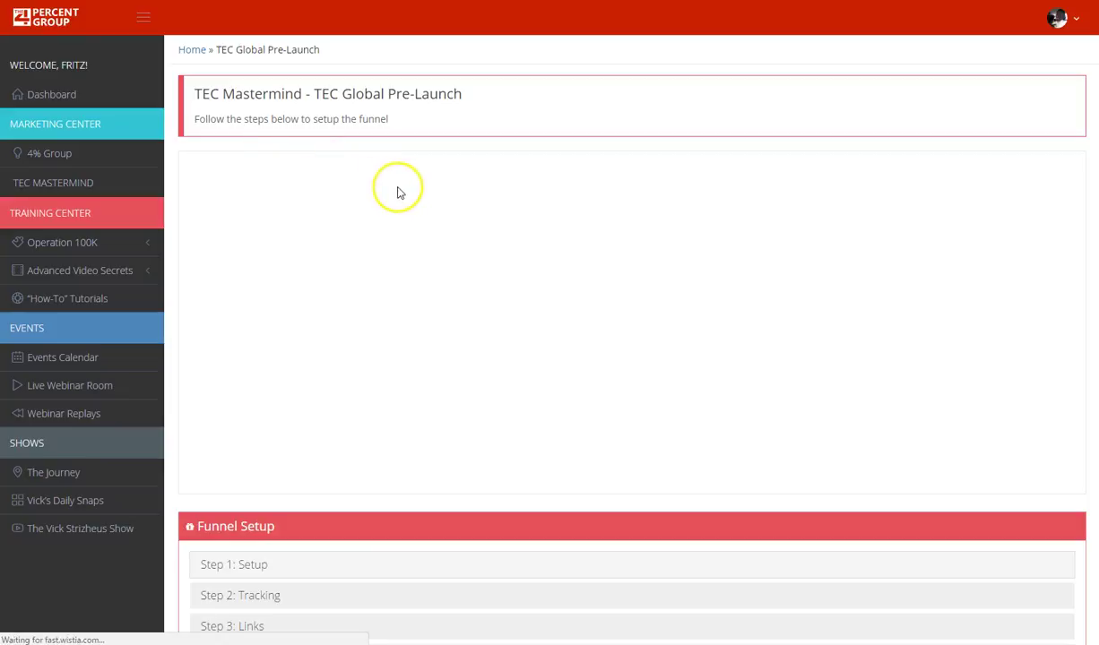
pyautogui.scroll(-1, 425, 190)
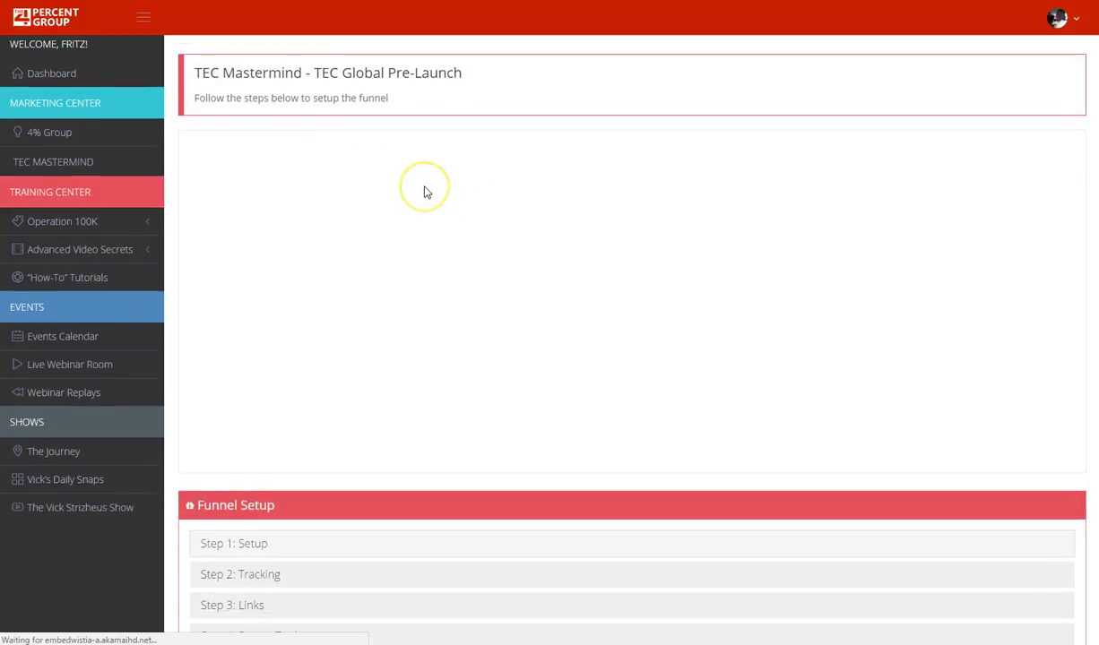
pyautogui.scroll(-3, 425, 190)
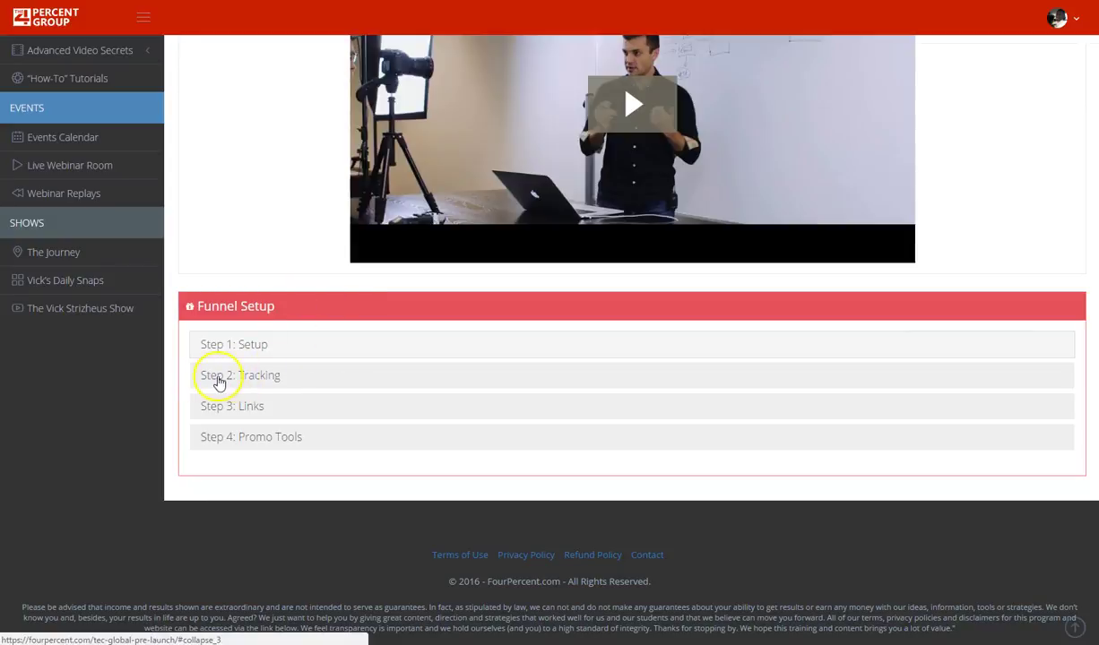
pyautogui.click(301, 379)
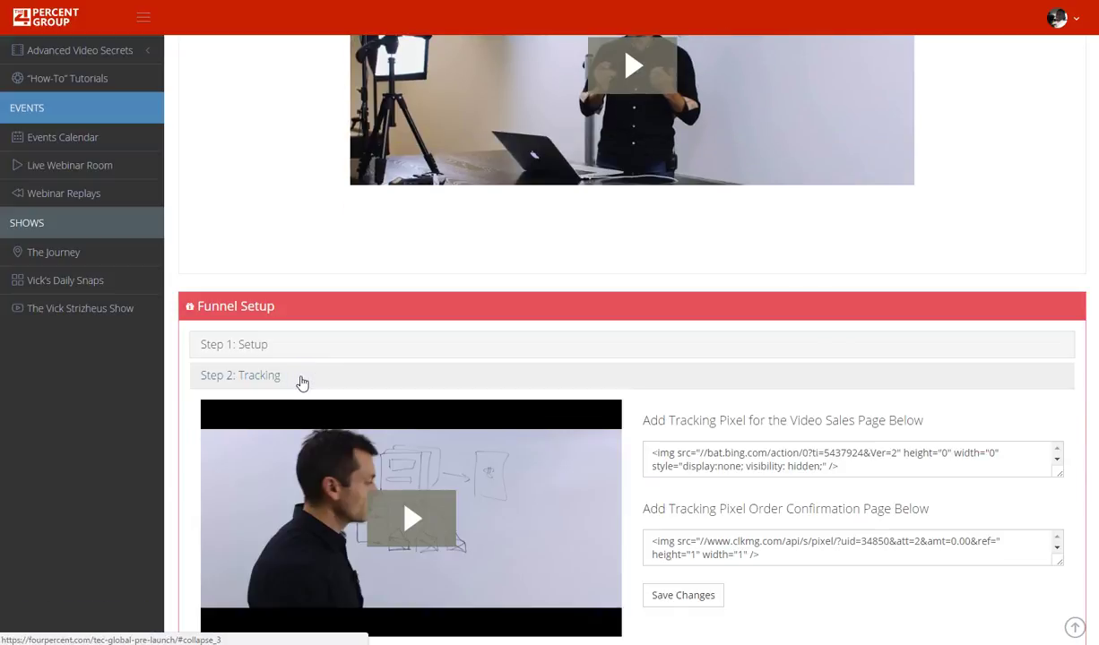
pyautogui.scroll(-2, 354, 311)
pyautogui.scroll(-1, 354, 311)
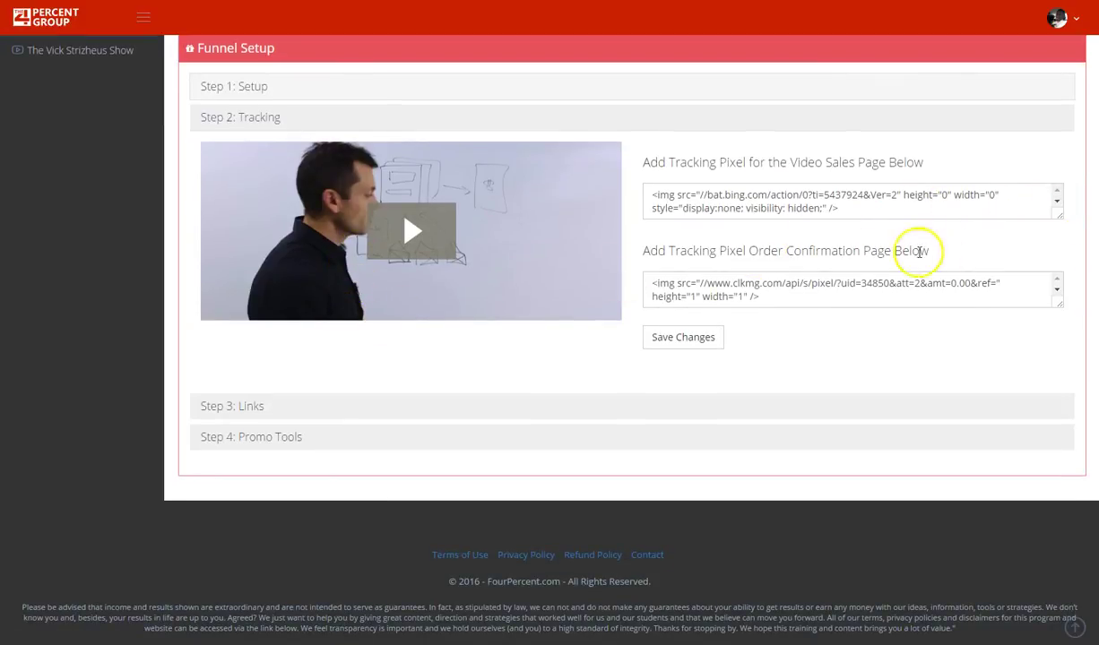
# - Examine all the tracking pixel codes entered for the video sales page, from the first to the last
pyautogui.click(1058, 203)
pyautogui.click(1058, 204)
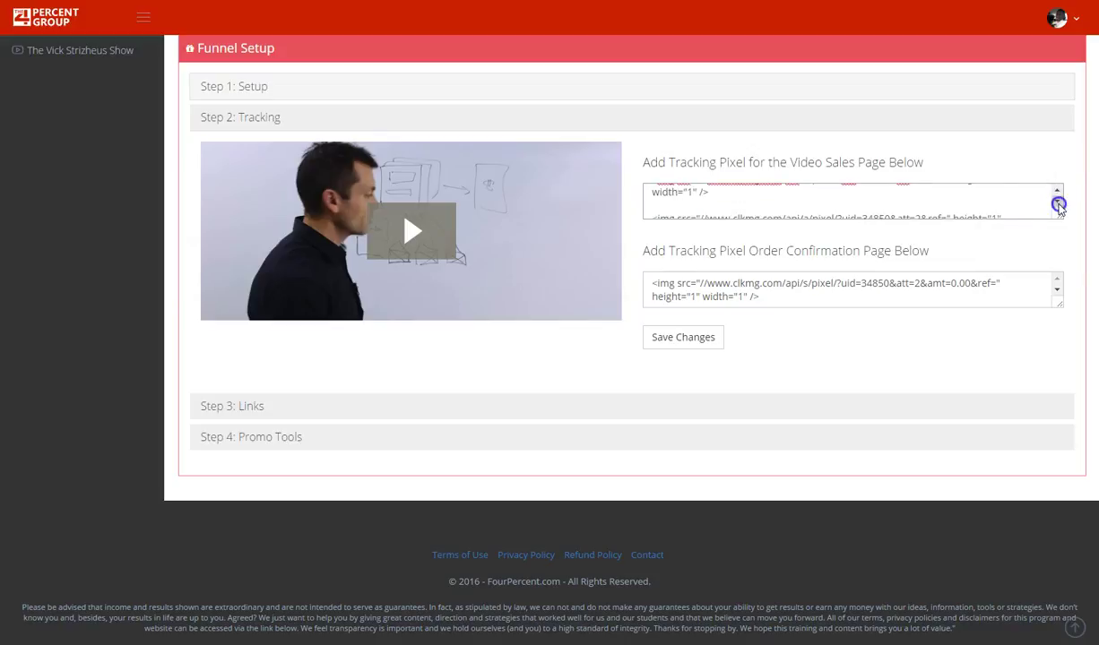
pyautogui.click(1058, 204)
pyautogui.click(1057, 203)
pyautogui.click(1058, 203)
pyautogui.click(1058, 203)
pyautogui.click(1058, 203)
pyautogui.click(1058, 204)
pyautogui.click(1057, 203)
pyautogui.click(1058, 203)
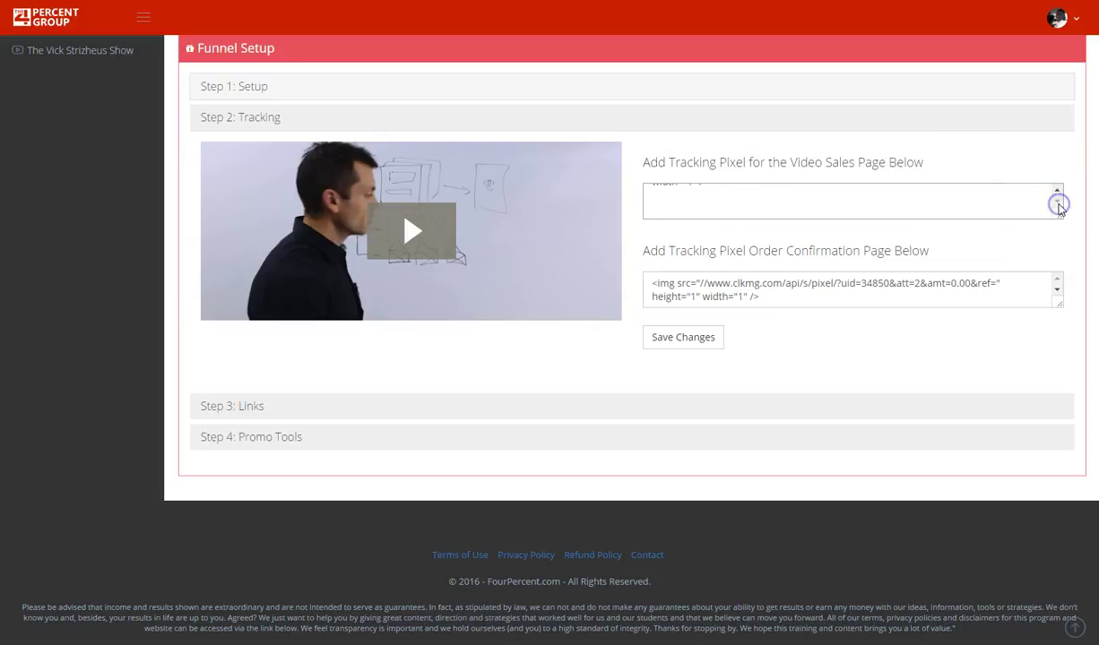
pyautogui.click(1057, 194)
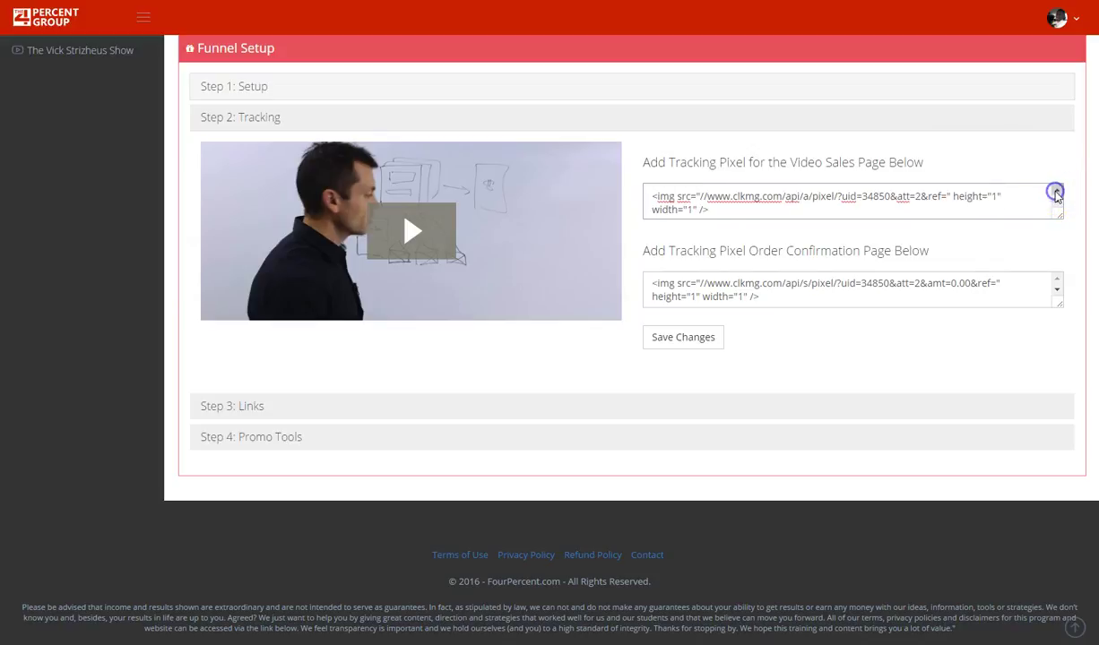
pyautogui.click(1056, 195)
pyautogui.click(1057, 195)
pyautogui.click(1056, 194)
pyautogui.click(1057, 195)
pyautogui.click(1057, 194)
pyautogui.click(1057, 195)
pyautogui.click(1056, 194)
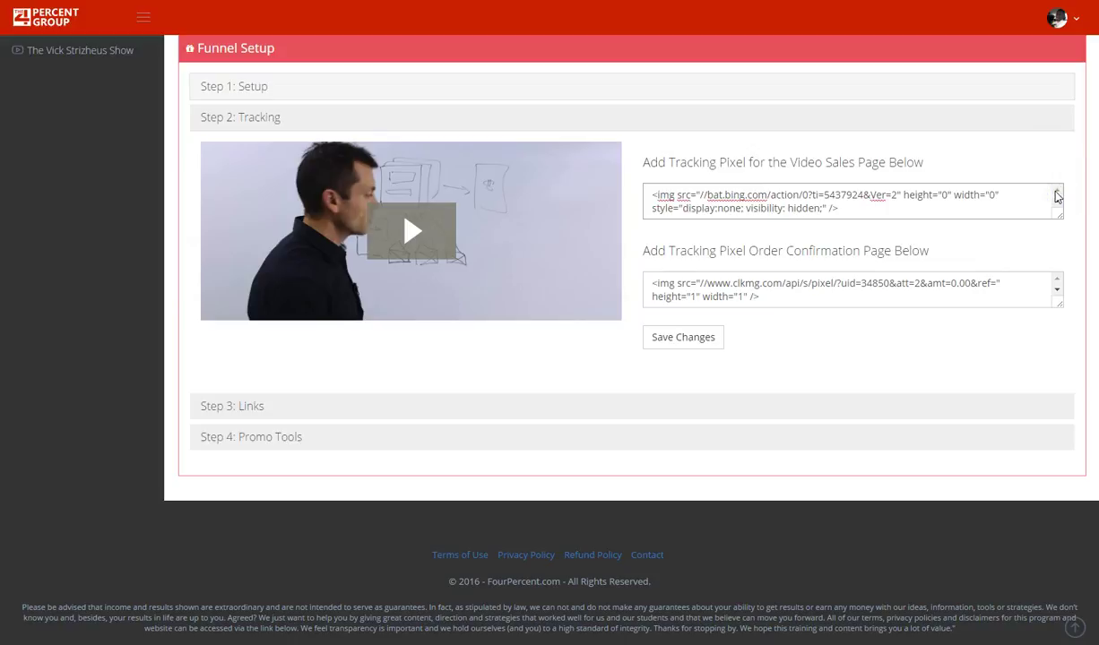
pyautogui.moveTo(645, 164); pyautogui.dragTo(882, 163)
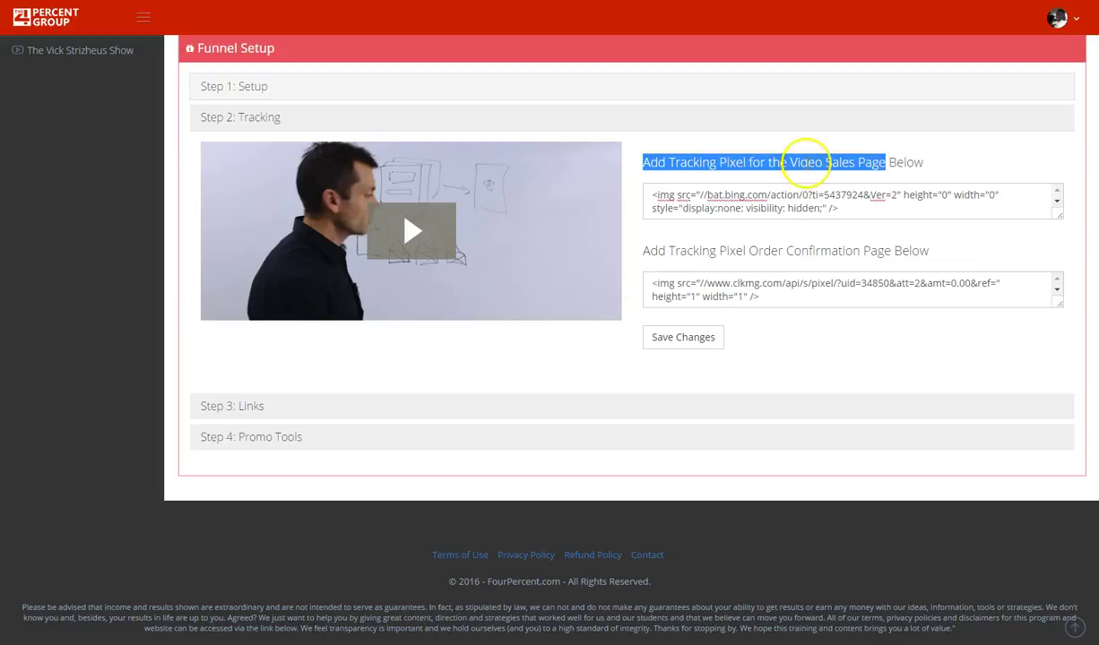
# - Check the heading of the video sales page pixel field, and review the Solo Ad link's conversion tracking methods in ClickMagick
pyautogui.click(773, 162)
pyautogui.moveTo(643, 164); pyautogui.dragTo(923, 163)
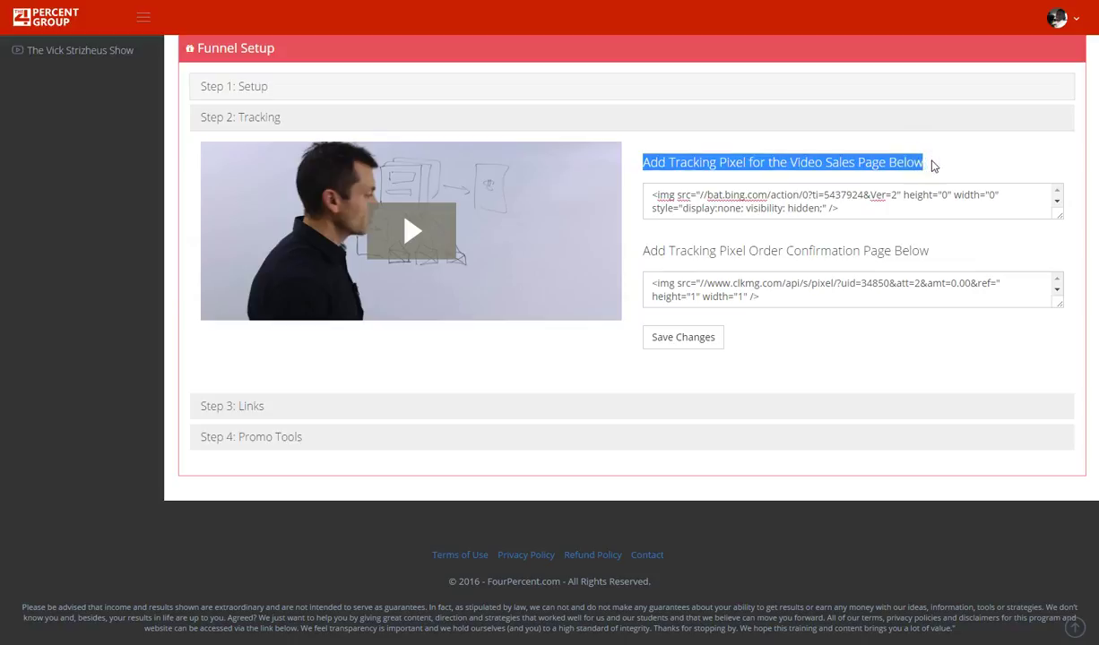
pyautogui.click(933, 164)
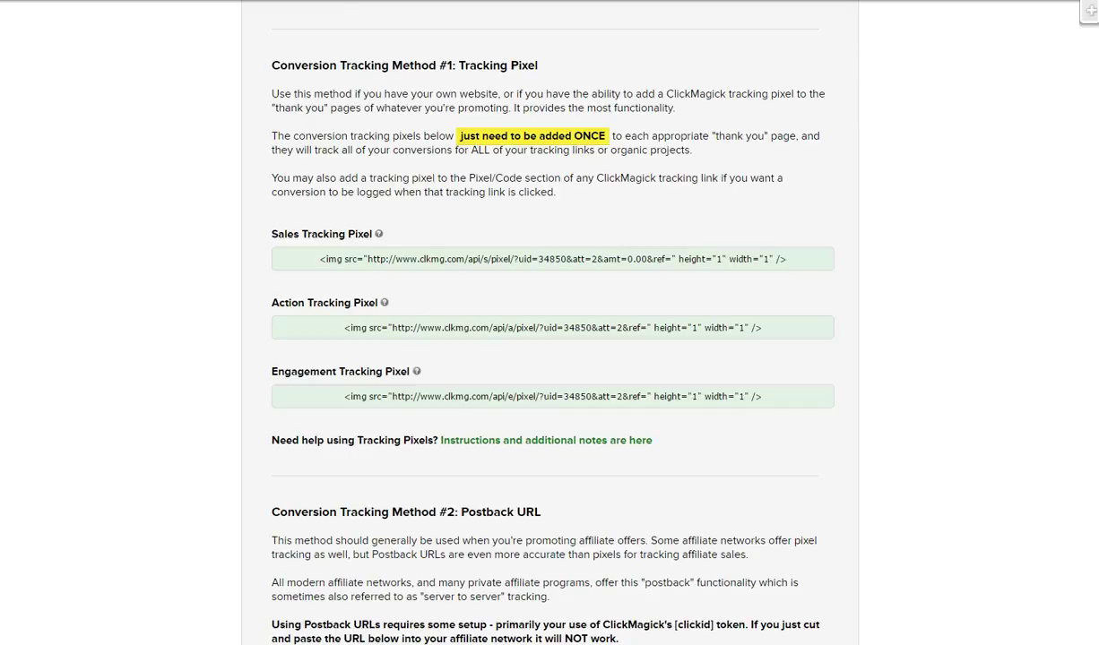
pyautogui.scroll(3, 341, 125)
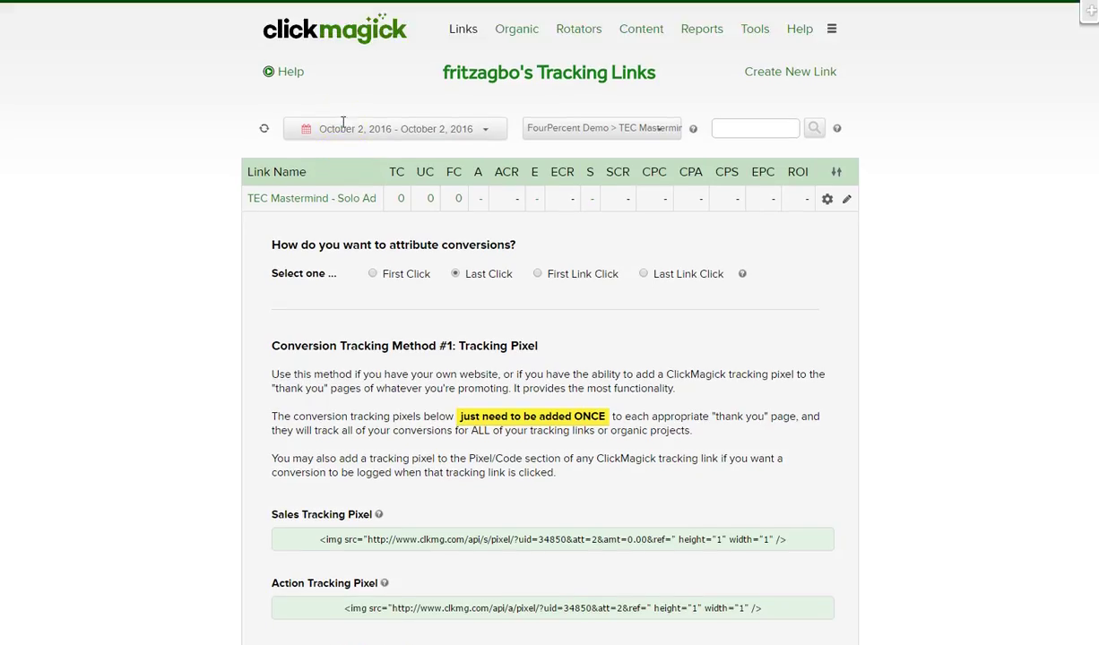
pyautogui.scroll(-10, 342, 126)
pyautogui.scroll(5, 342, 126)
pyautogui.scroll(5, 342, 126)
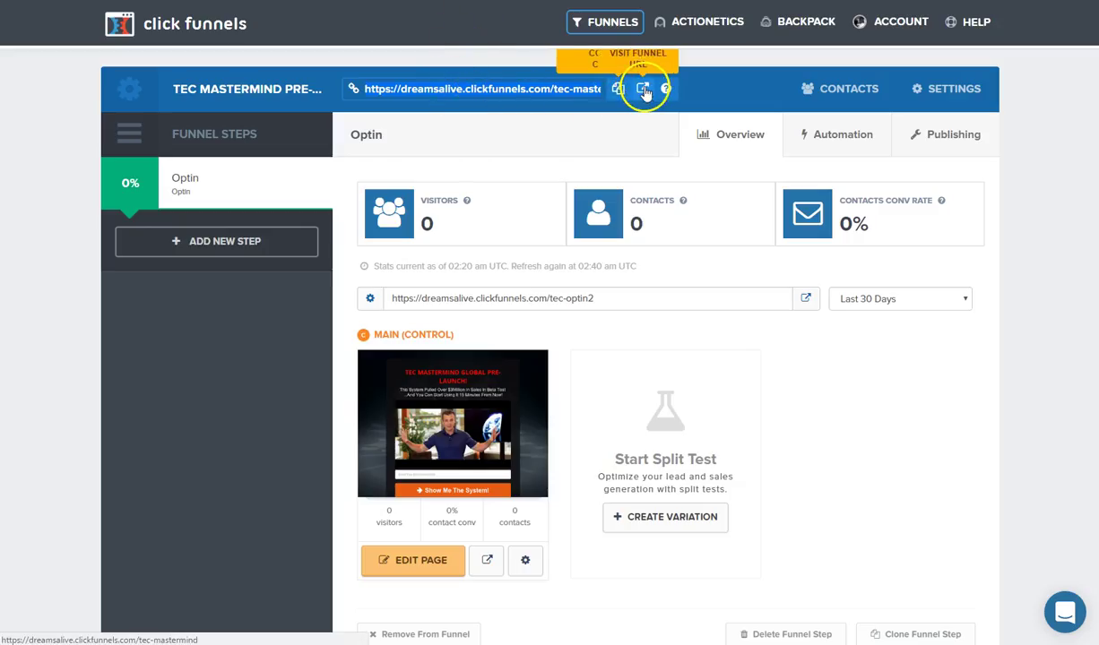
# - Visit the TEC Mastermind funnel's live opt-in page from ClickFunnels and examine its video, email field and submit button
pyautogui.click(644, 89)
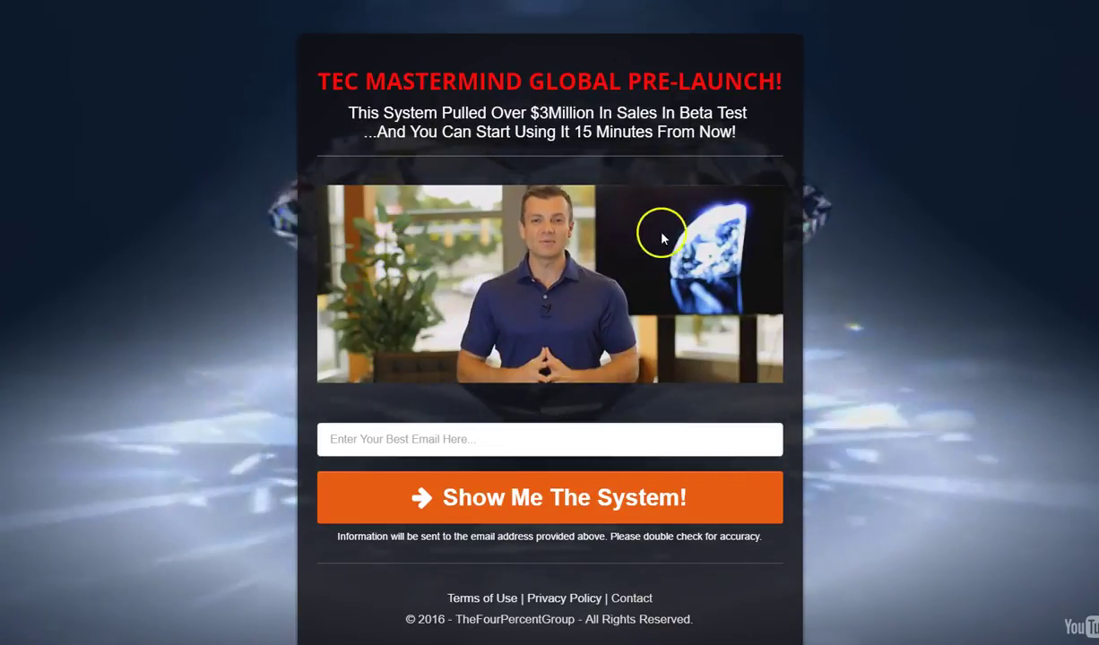
pyautogui.scroll(-2, 655, 237)
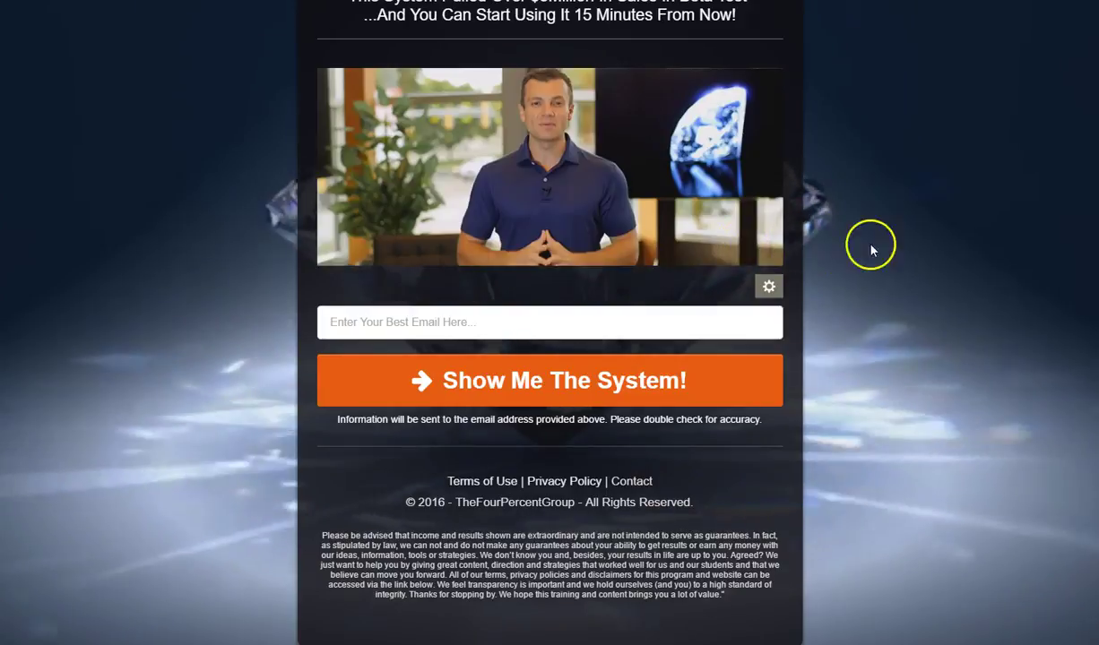
pyautogui.scroll(2, 889, 247)
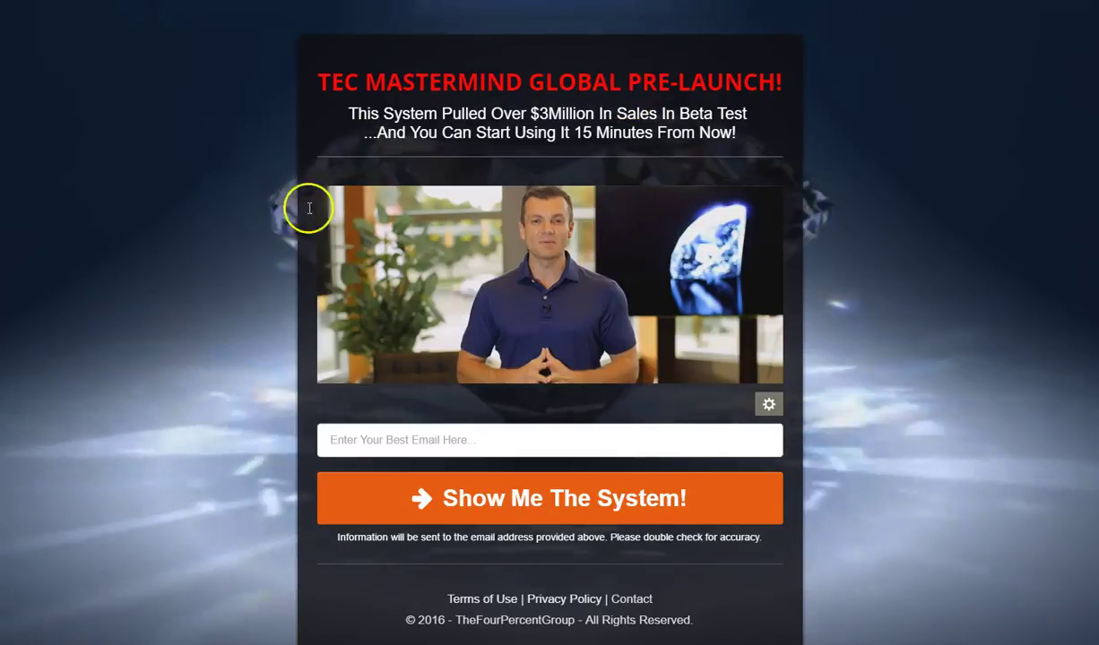
pyautogui.click(418, 442)
pyautogui.click(519, 498)
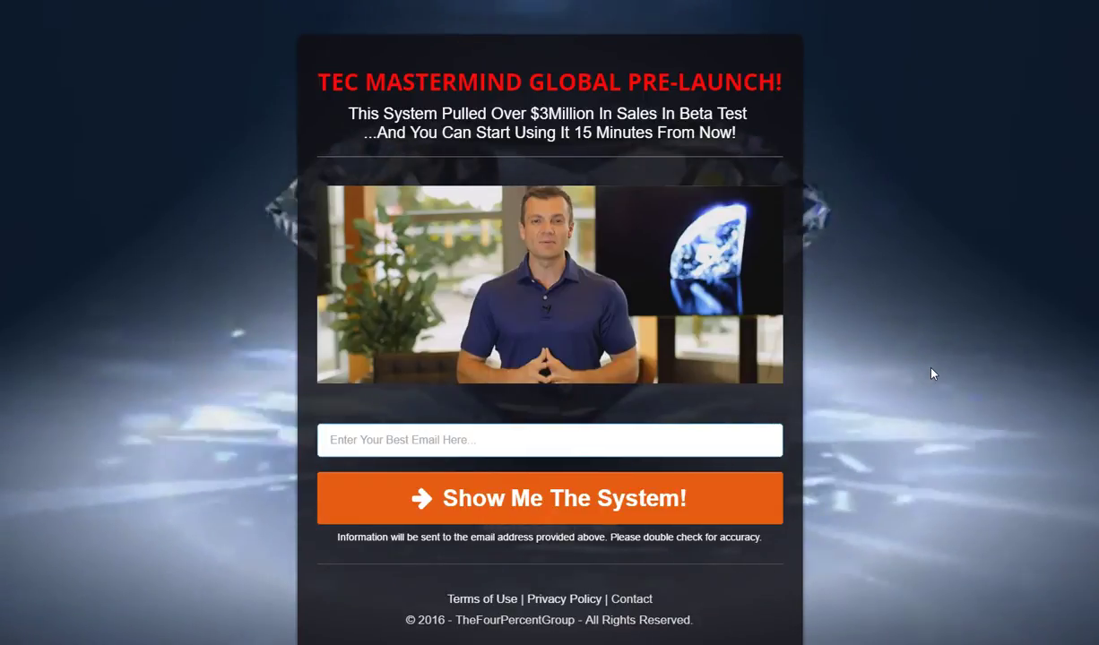
pyautogui.click(932, 374)
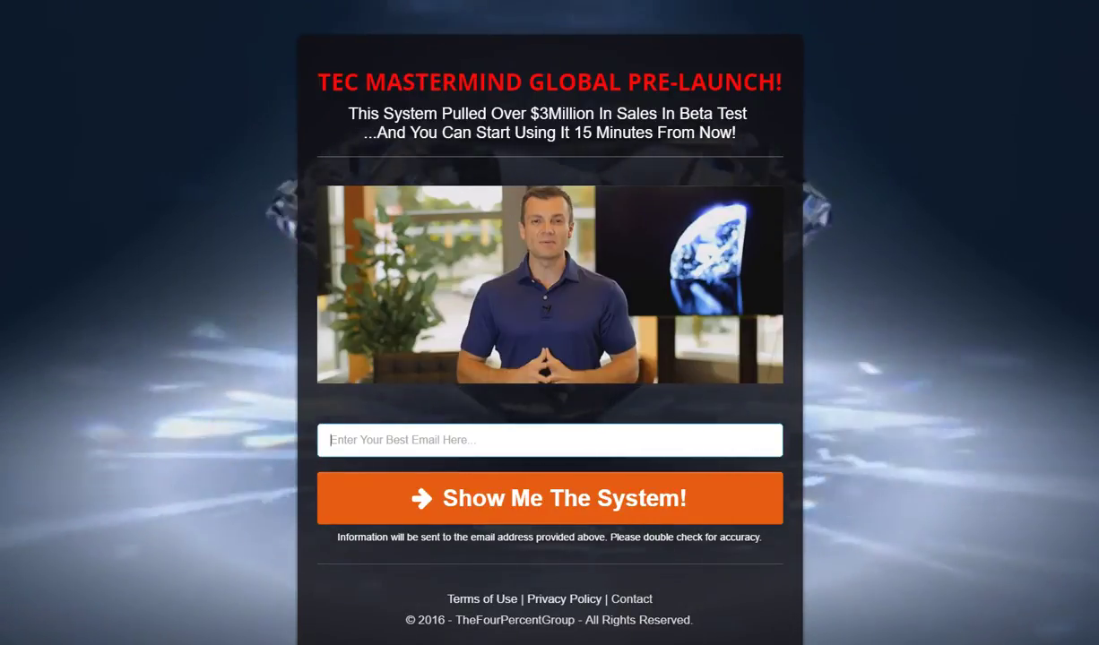
pyautogui.click(466, 1)
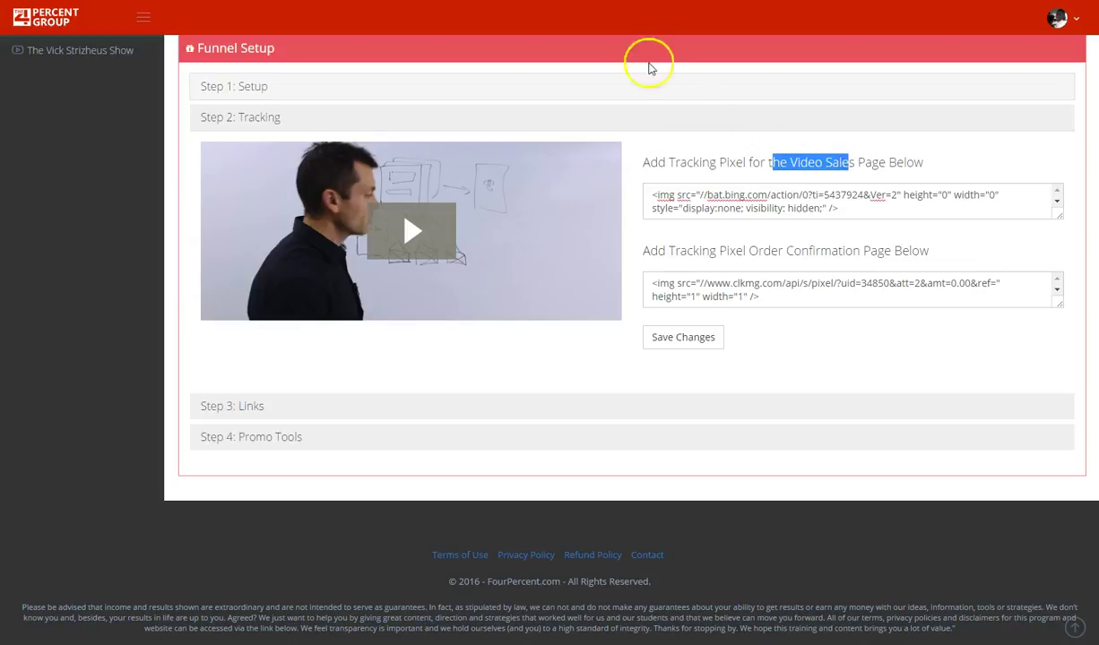
# - Switch to ClickMagick and copy the Action Tracking Pixel code of the TEC Mastermind - Solo Ad link
pyautogui.click(546, 1)
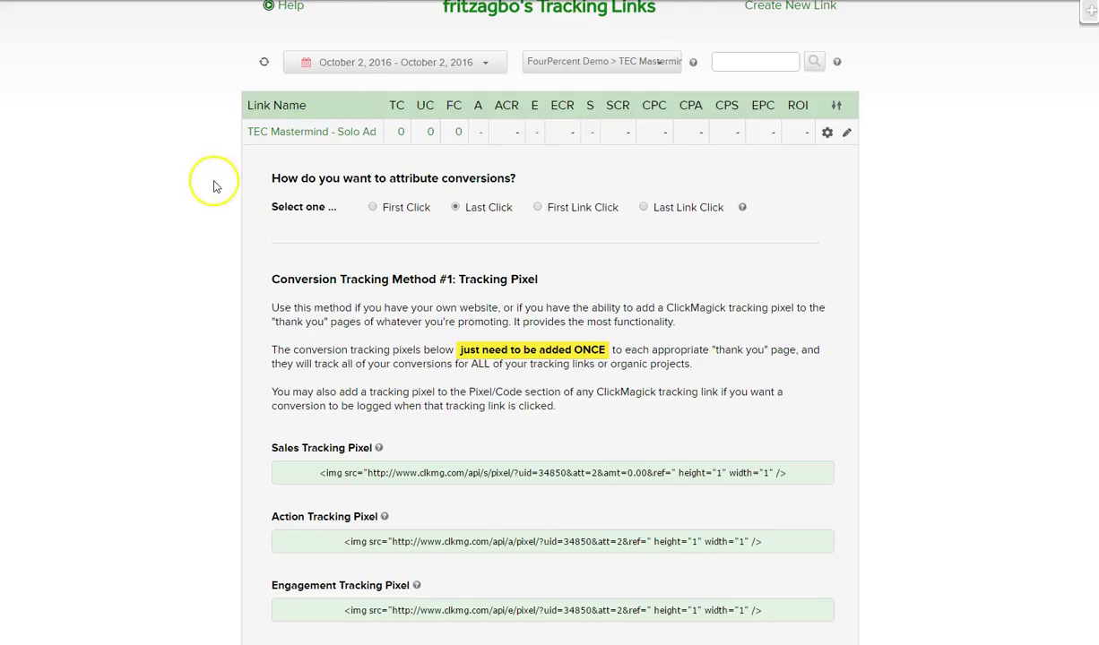
pyautogui.scroll(-3, 213, 186)
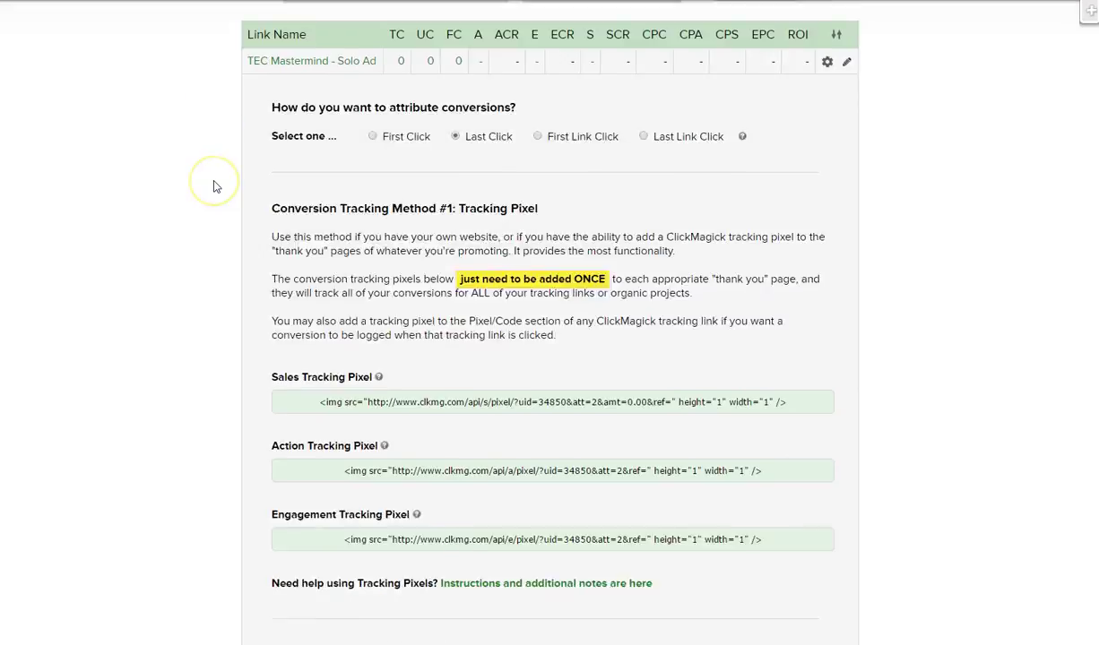
pyautogui.scroll(-1, 213, 185)
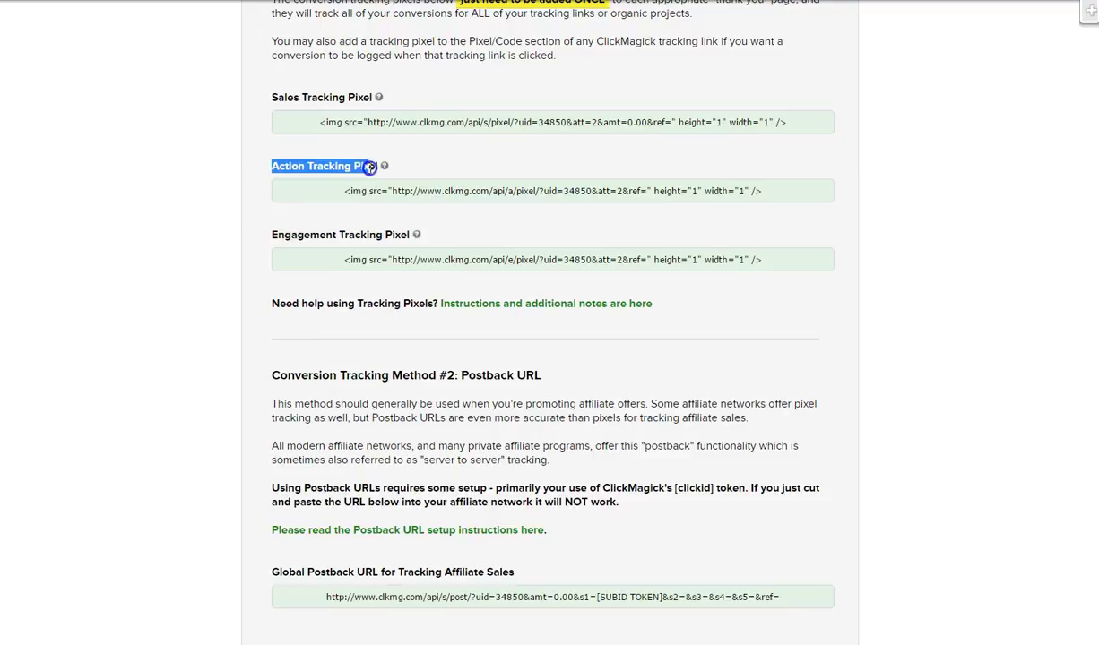
pyautogui.click(425, 193)
pyautogui.rightClick(425, 193)
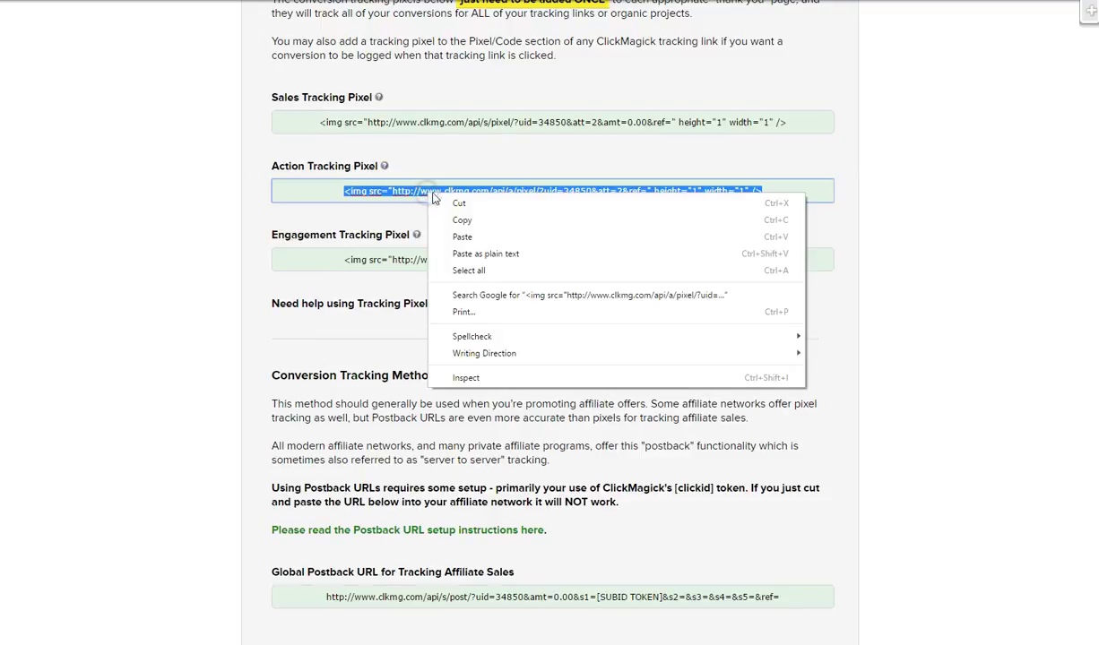
pyautogui.click(465, 222)
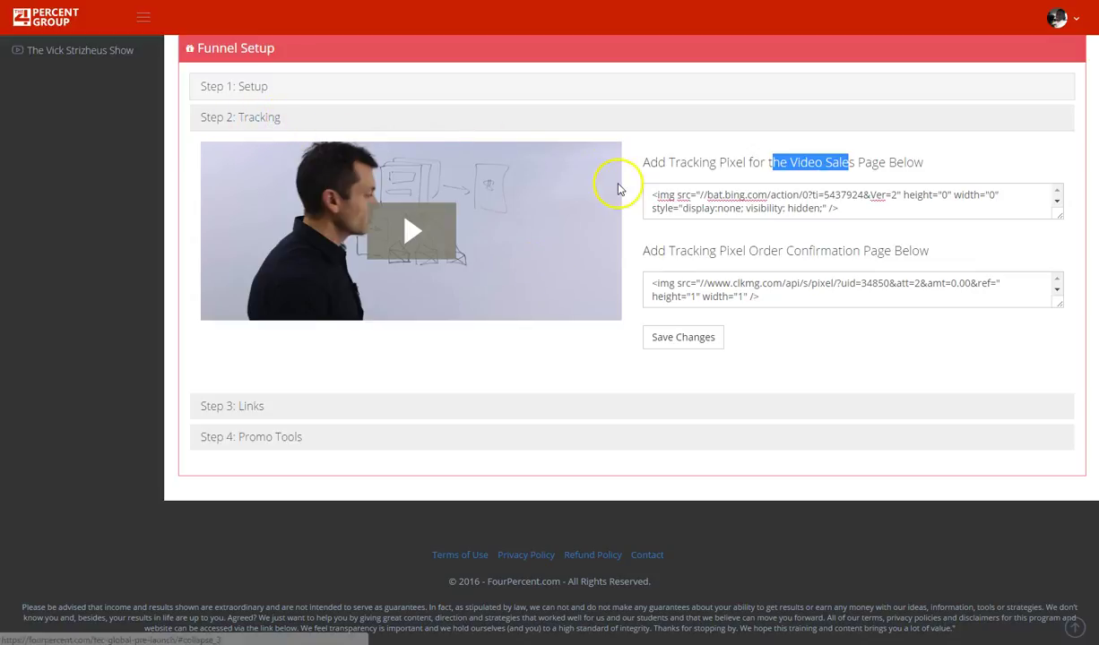
# - Switch to the Four Percent Group funnel setup and go to the end of the video sales page pixel codes
pyautogui.click(889, 212)
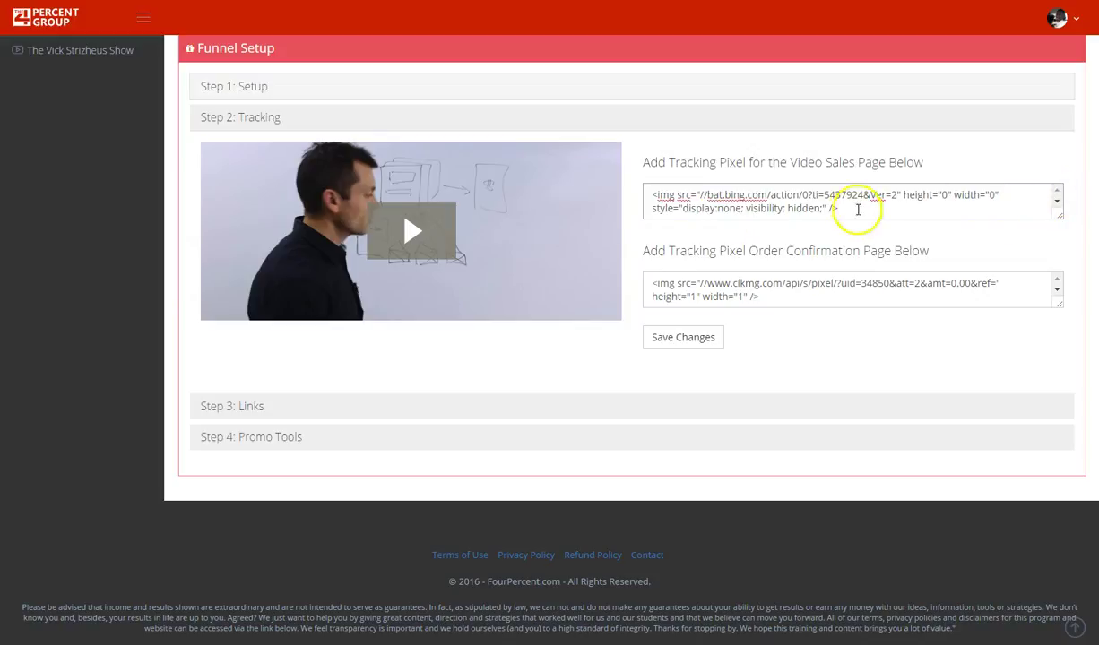
pyautogui.click(1058, 202)
pyautogui.moveTo(1057, 203); pyautogui.dragTo(1058, 203)
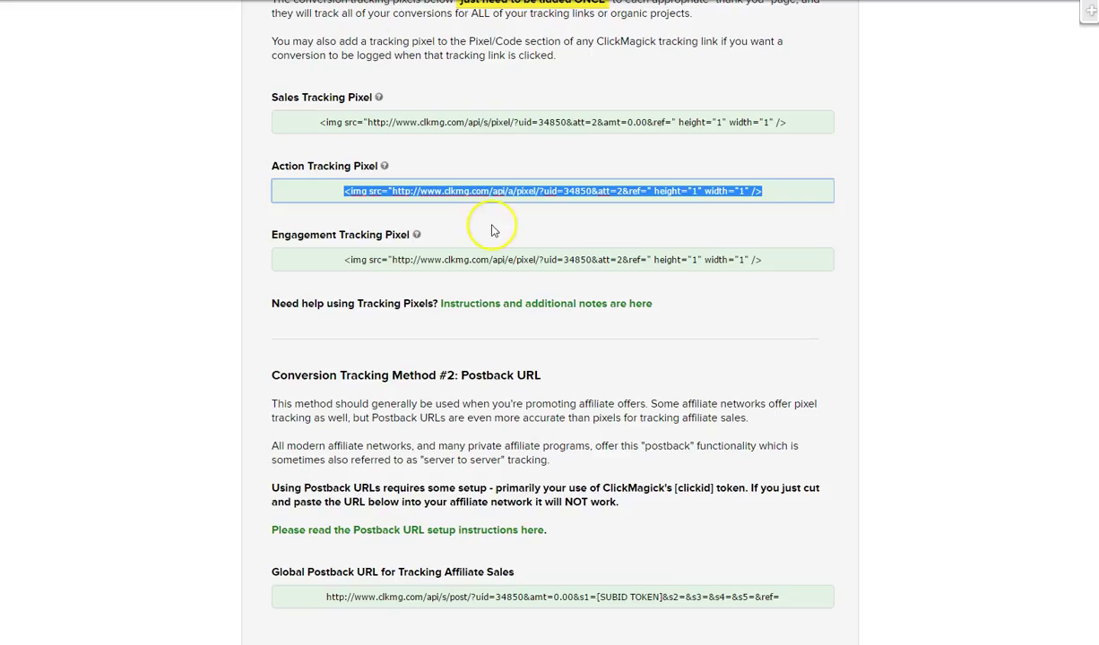
# - Switch back to ClickMagick and copy the Sales Tracking Pixel code of the TEC Mastermind - Solo Ad link
pyautogui.click(413, 126)
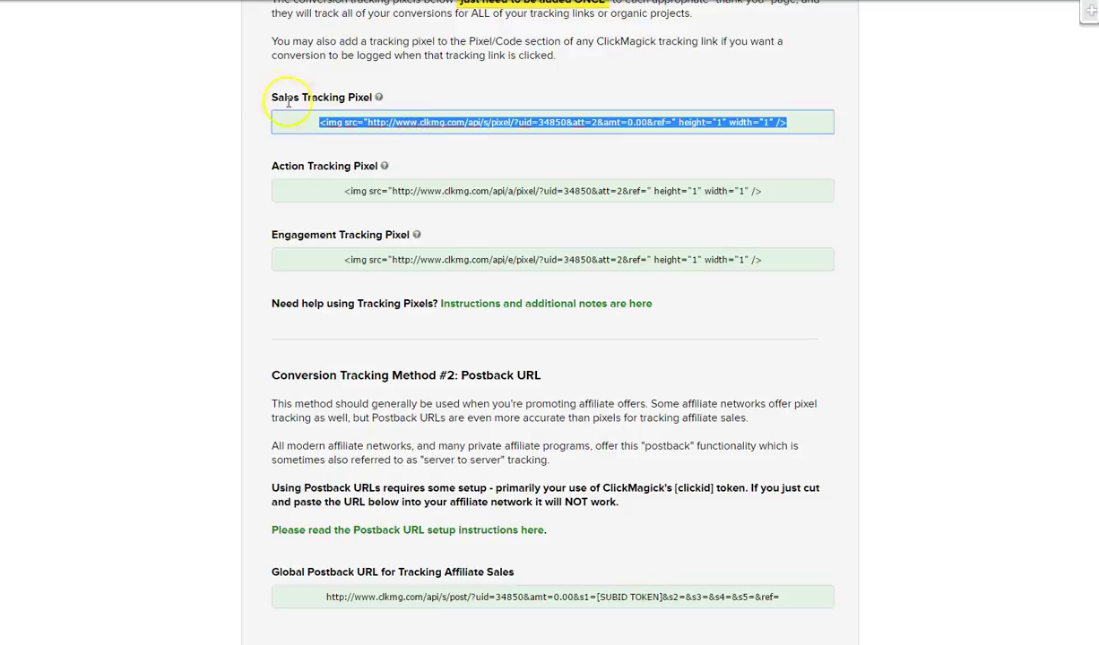
pyautogui.rightClick(421, 125)
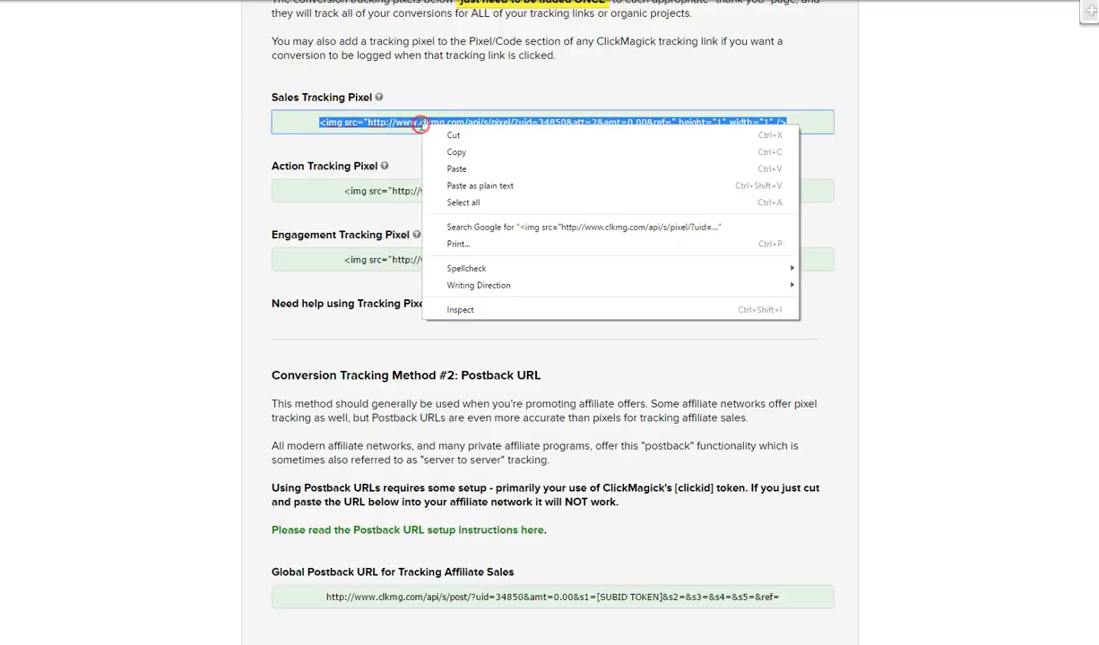
pyautogui.click(455, 154)
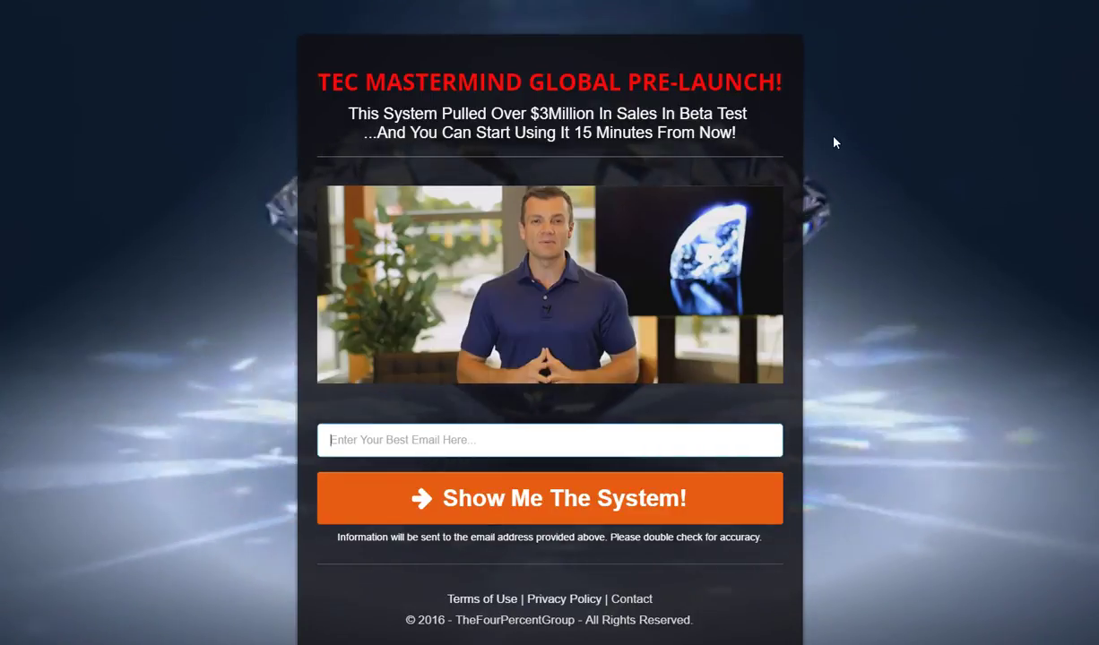
# - In the Four Percent Group funnel setup, go to the end of the order confirmation page pixel codes and save the tracking changes
pyautogui.click(330, 440)
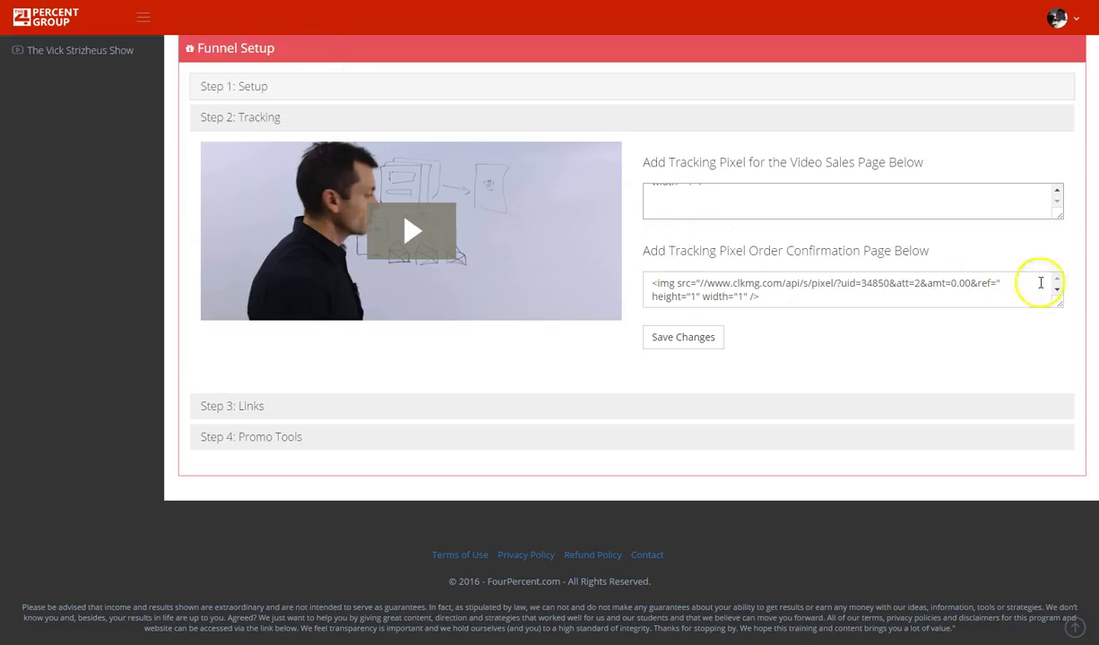
pyautogui.click(1057, 293)
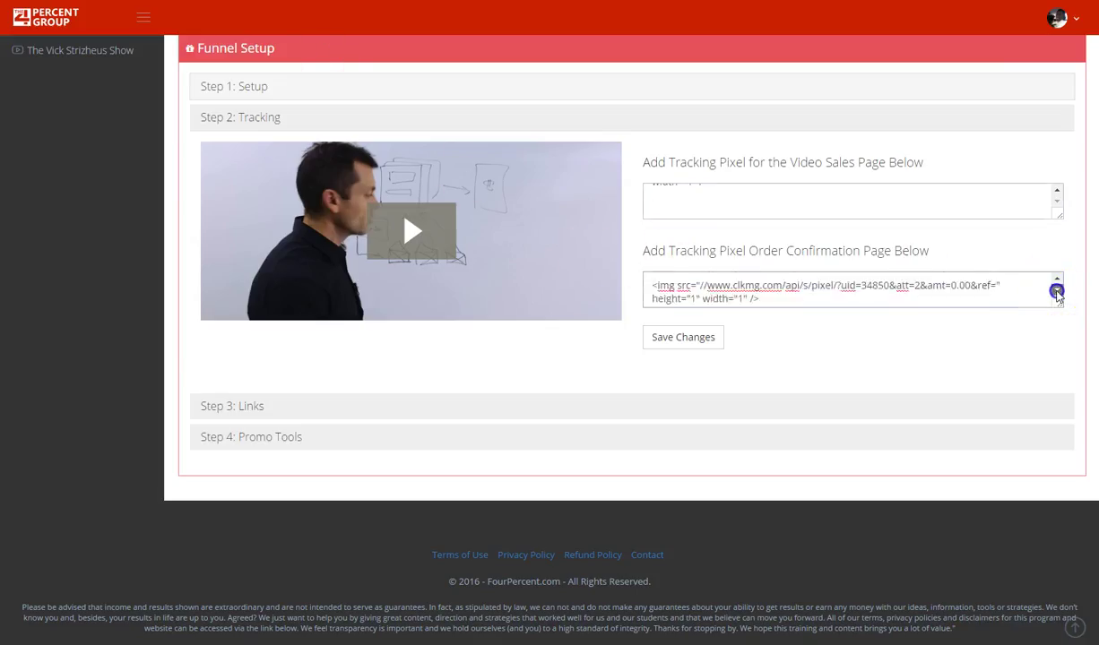
pyautogui.click(1057, 294)
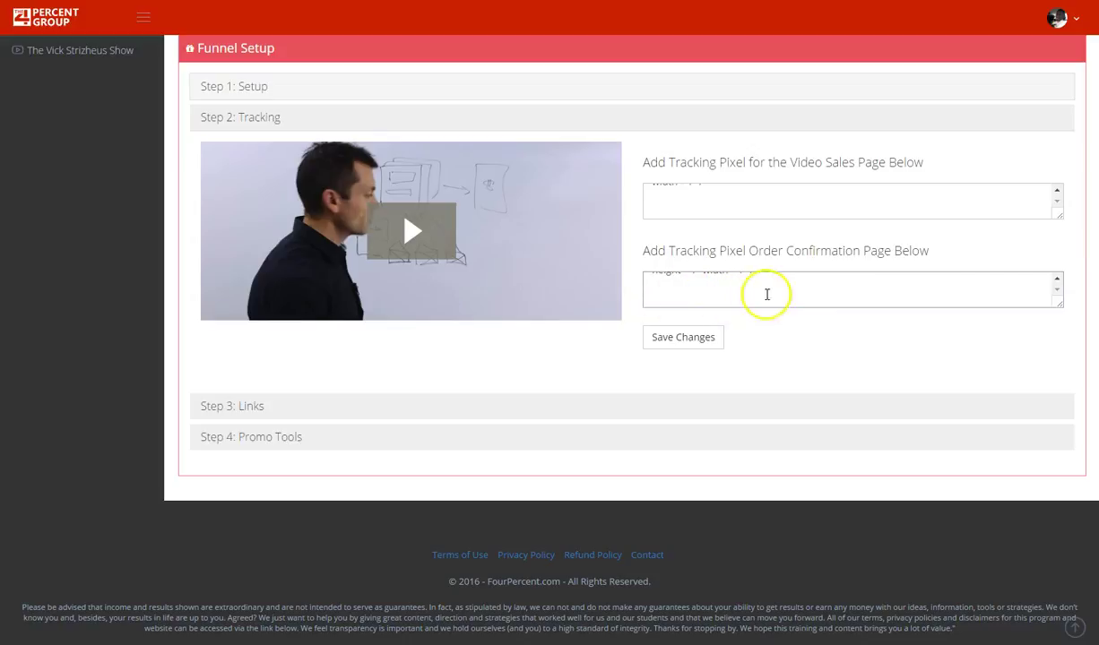
pyautogui.click(680, 338)
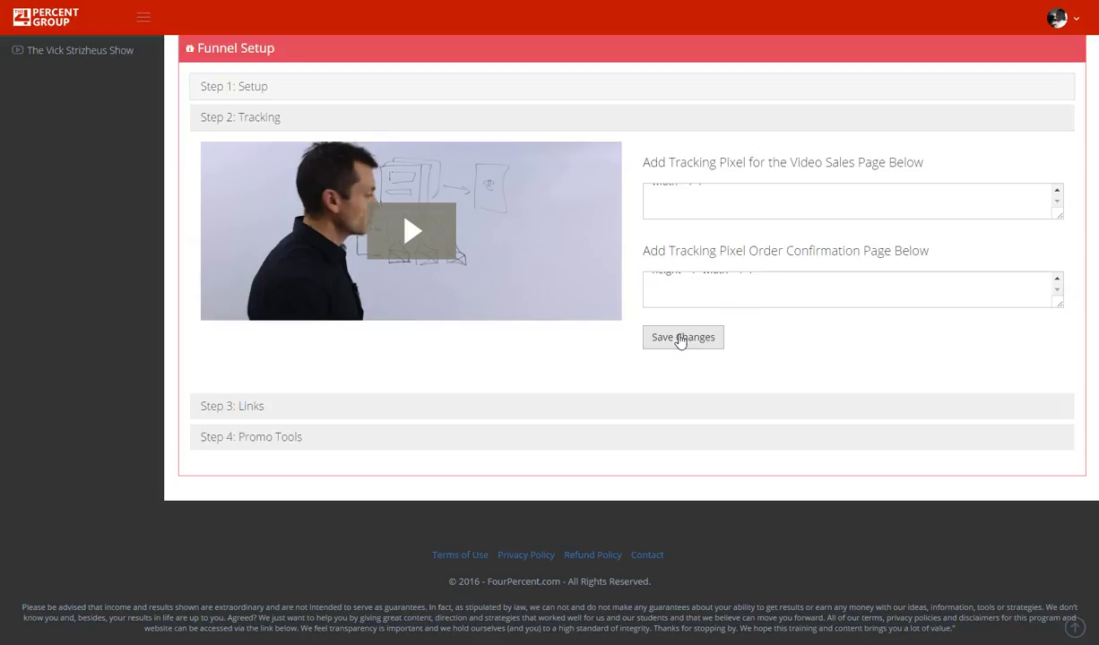
pyautogui.click(665, 341)
pyautogui.click(664, 68)
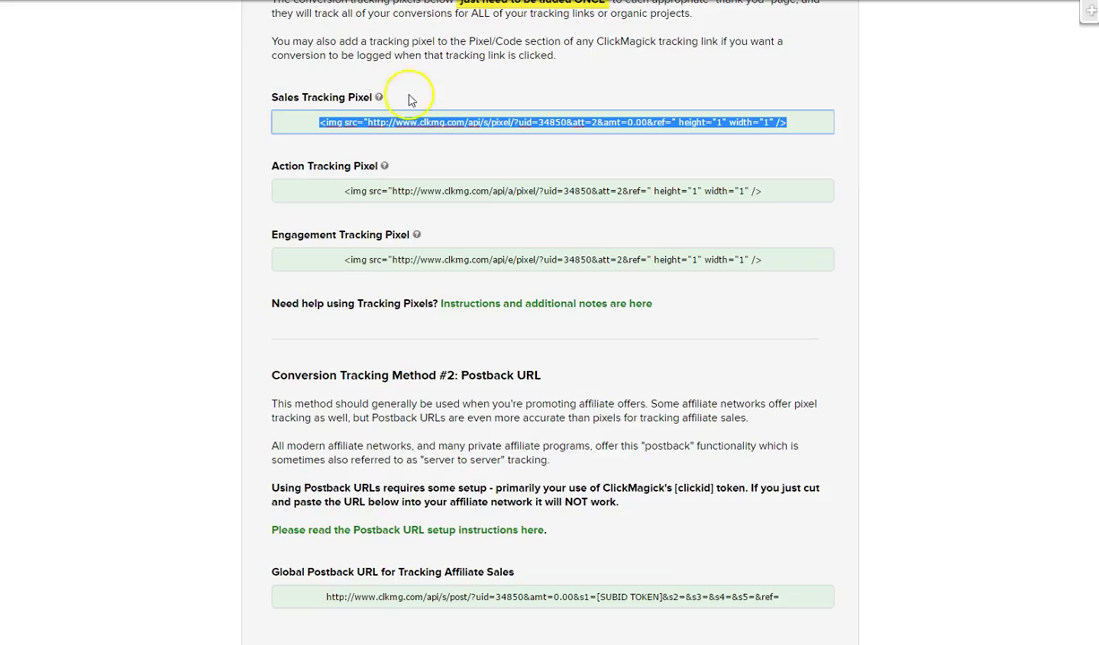
# - Return to ClickMagick and close the conversion tracking settings of the TEC Mastermind - Solo Ad link
pyautogui.click(443, 157)
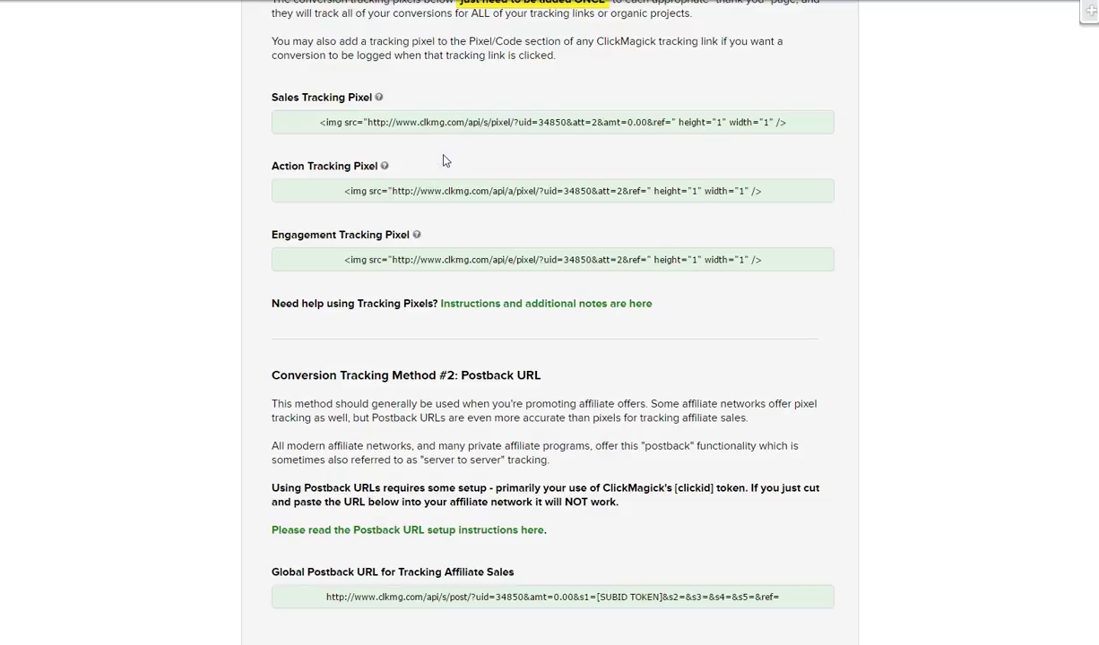
pyautogui.scroll(-5, 443, 162)
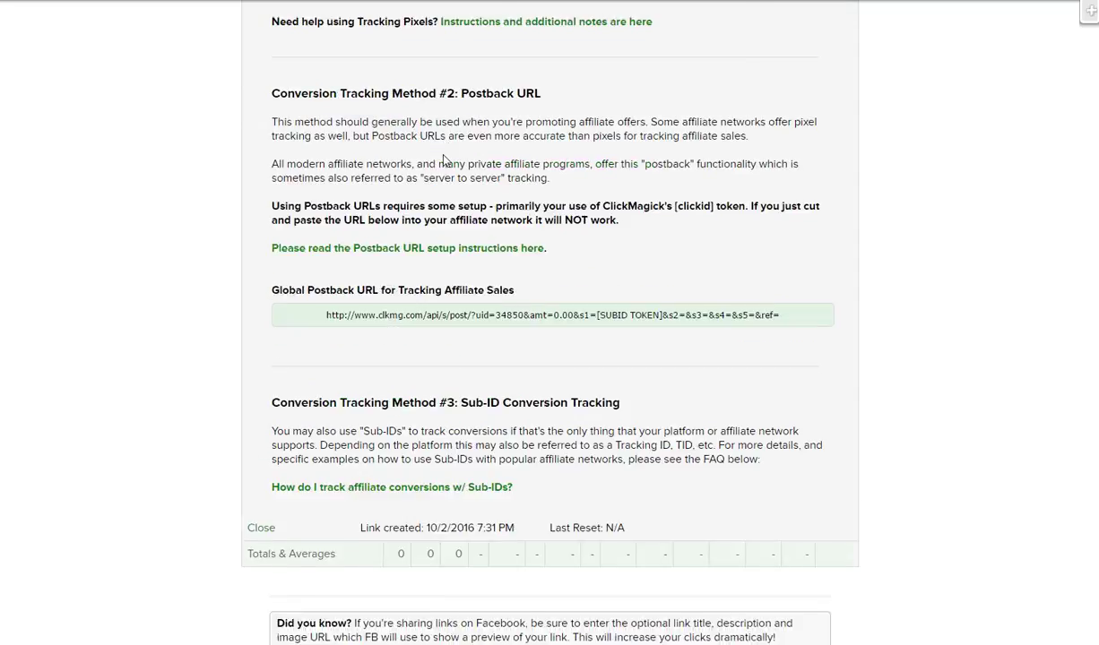
pyautogui.click(400, 213)
pyautogui.click(261, 388)
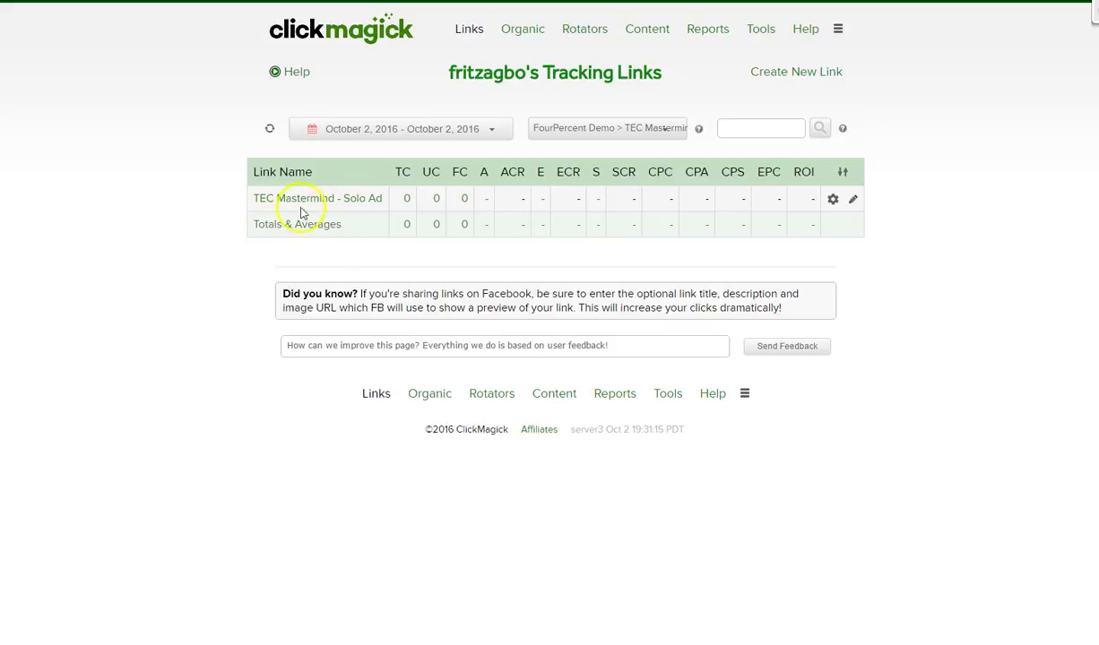
pyautogui.click(201, 215)
pyautogui.click(179, 199)
pyautogui.click(84, 93)
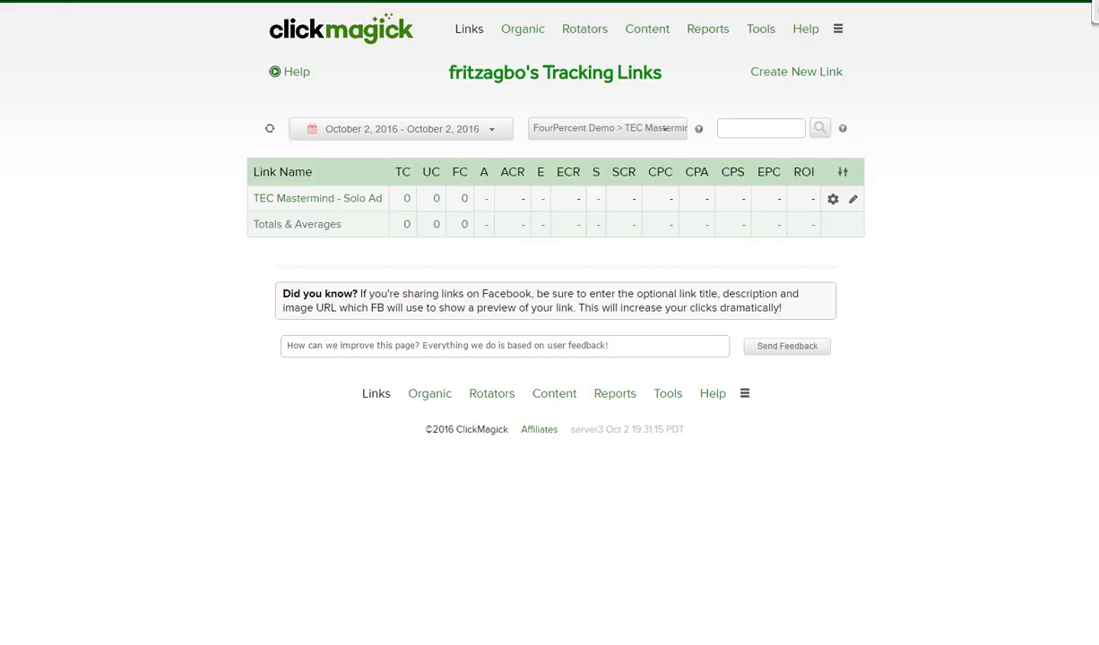